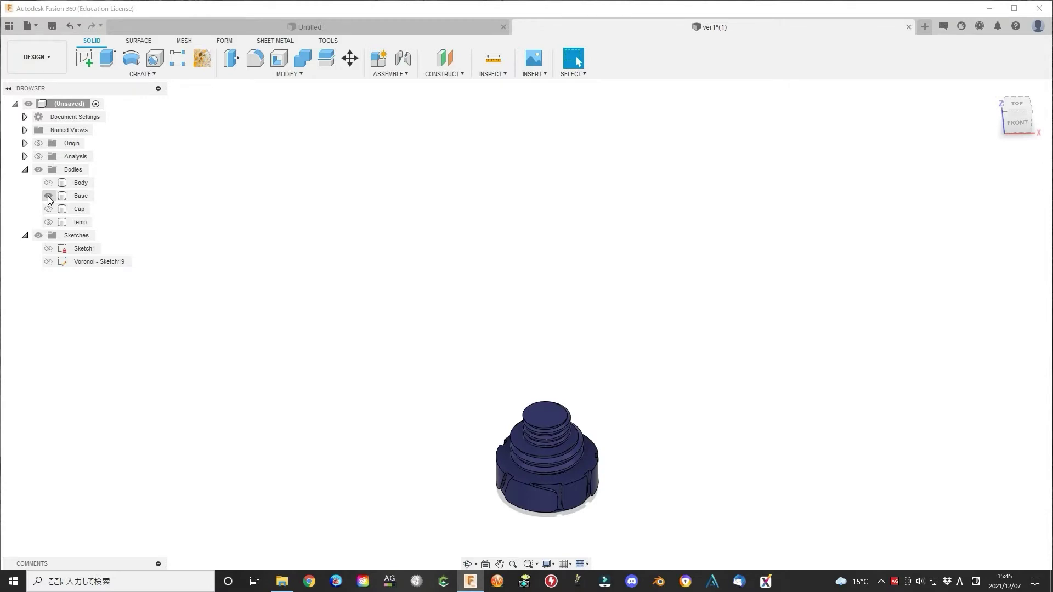
- Show the Body and Cap bodies on the Base of the finished model and inspect the assembly
{"action": "left_click", "coordinate": [48, 183]}
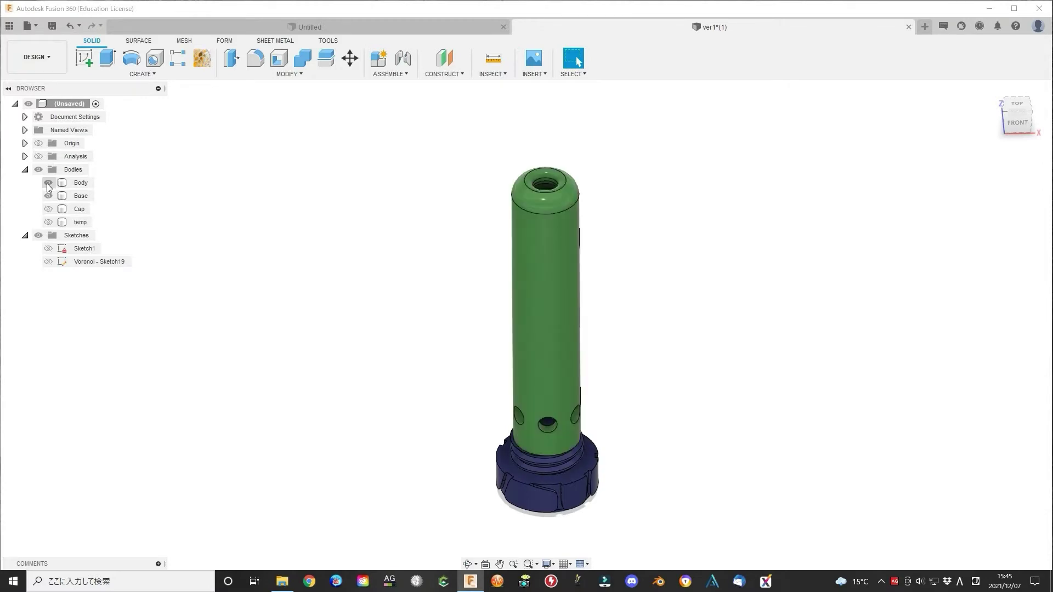
{"action": "left_click", "coordinate": [48, 209]}
{"action": "middle_click_drag", "start_coordinate": [751, 442], "coordinate": [789, 537], "text": "shift"}
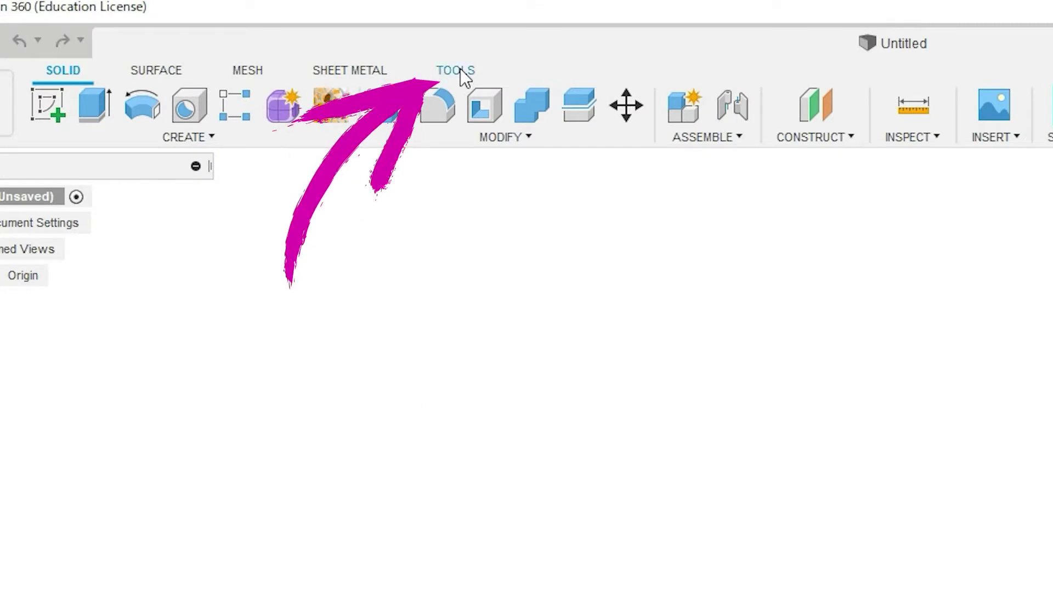
- Open the Fusion 360 App Store in the browser and search its apps for "voronoi"
{"action": "left_click", "coordinate": [460, 70]}
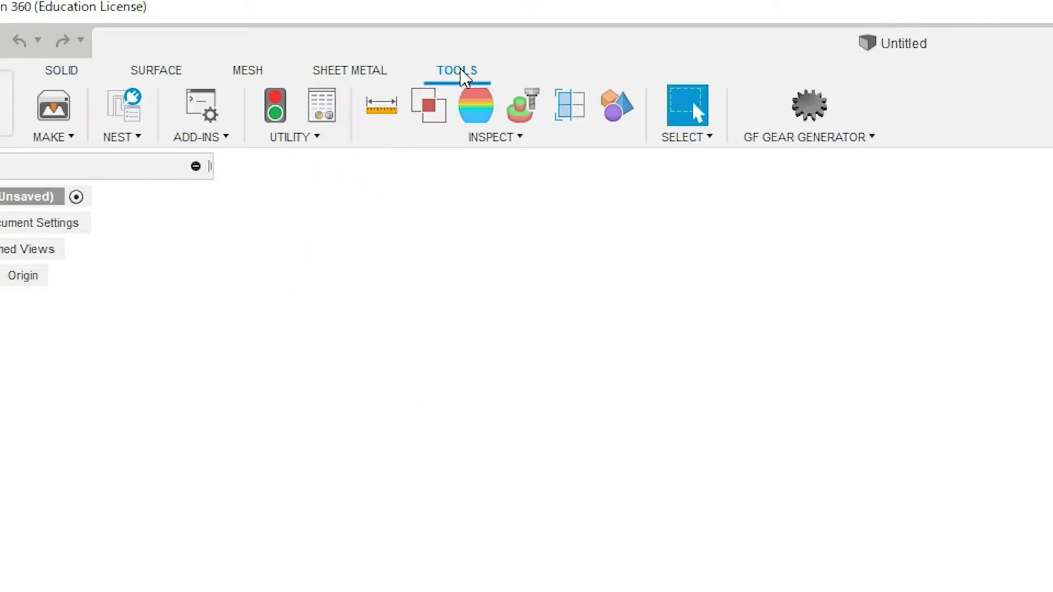
{"action": "left_click", "coordinate": [215, 144]}
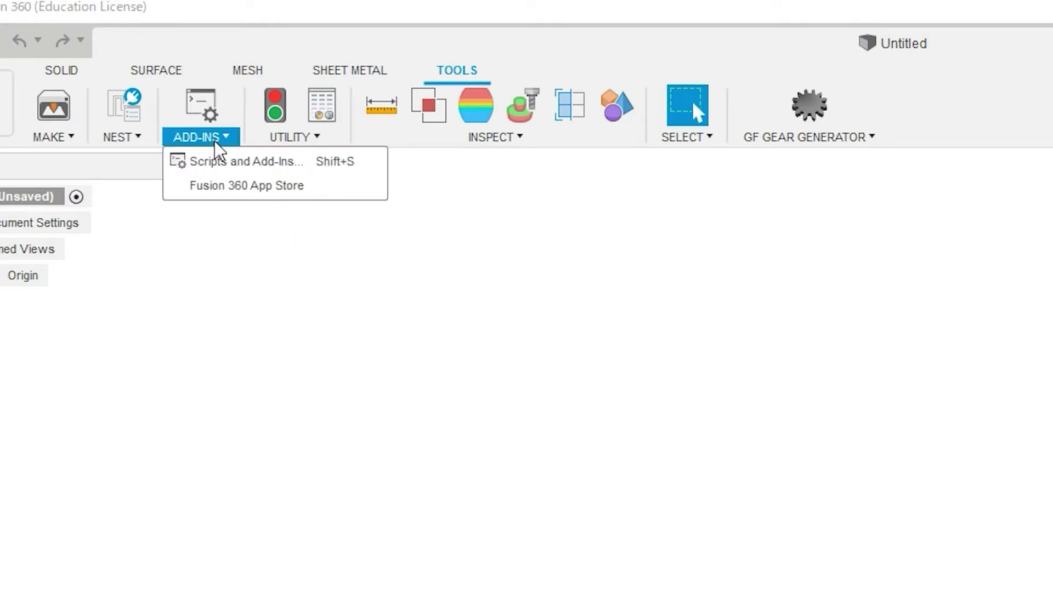
{"action": "left_click", "coordinate": [281, 187]}
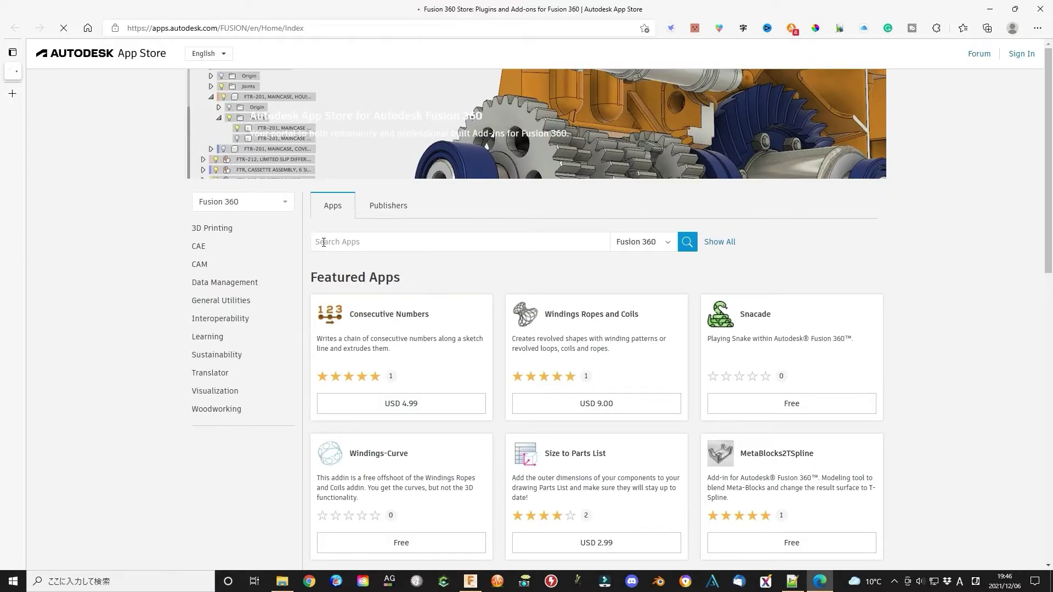
{"action": "left_click", "coordinate": [323, 242]}
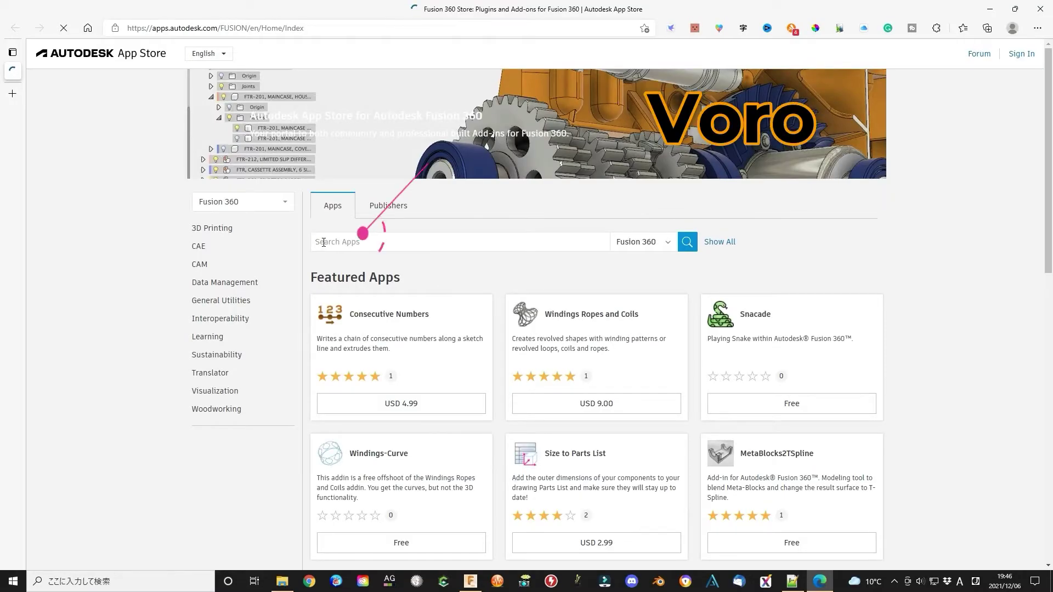
{"action": "type", "text": "voronoi"}
{"action": "key", "text": "Return"}
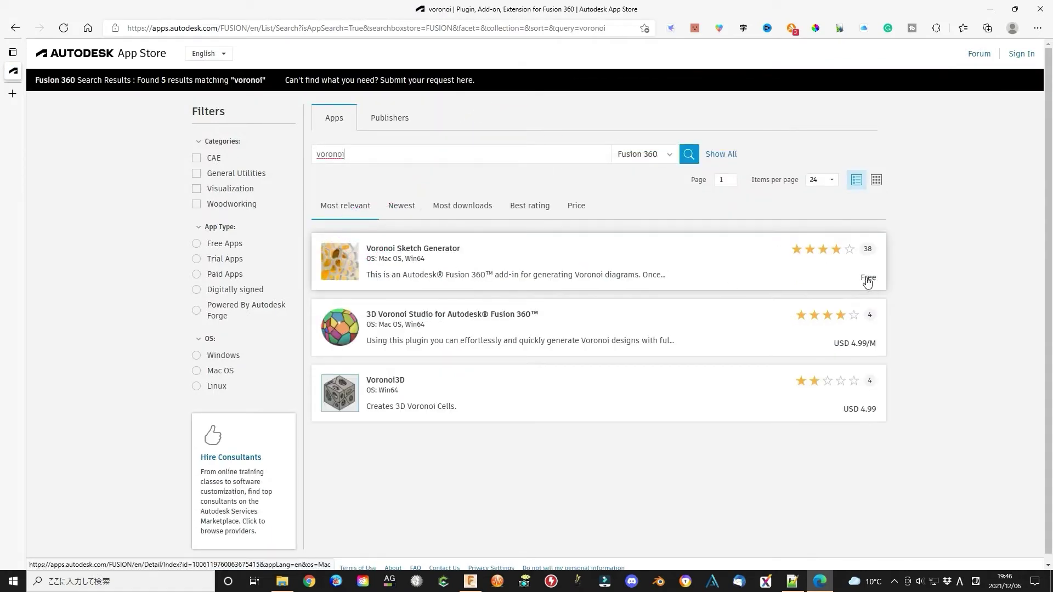
- Open the Voronoi Sketch Generator app, choose its Win64 version, and return to Fusion 360 to view the creation commands
{"action": "left_click", "coordinate": [434, 265]}
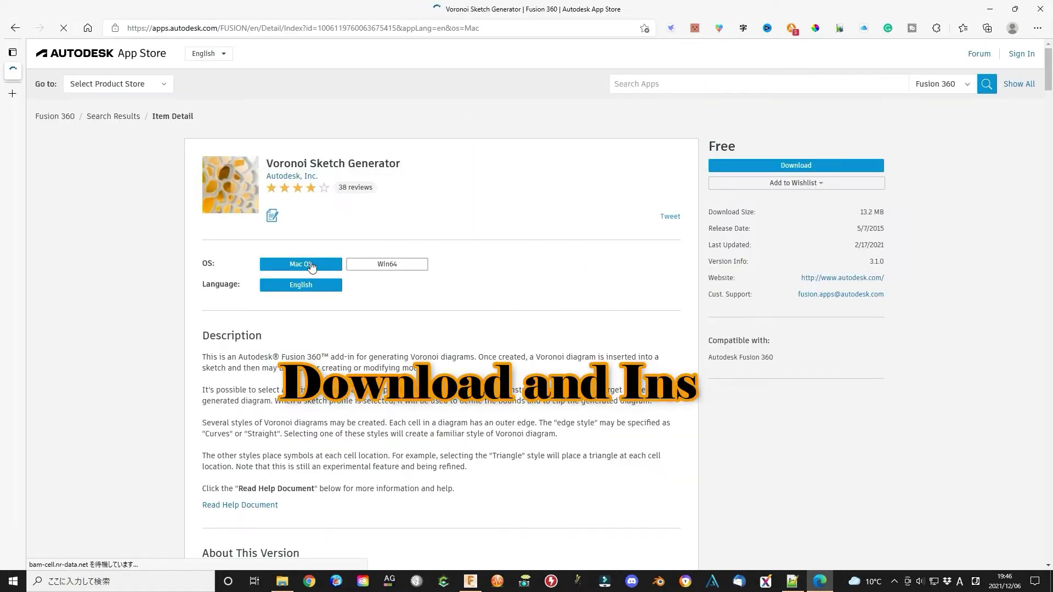
{"action": "left_click", "coordinate": [418, 268]}
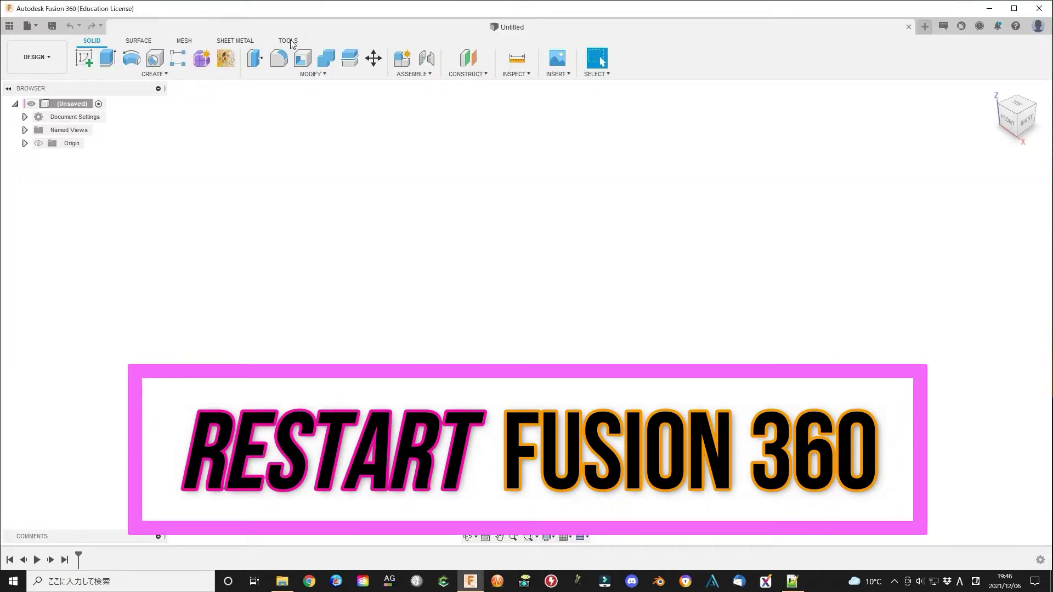
{"action": "left_click", "coordinate": [154, 73]}
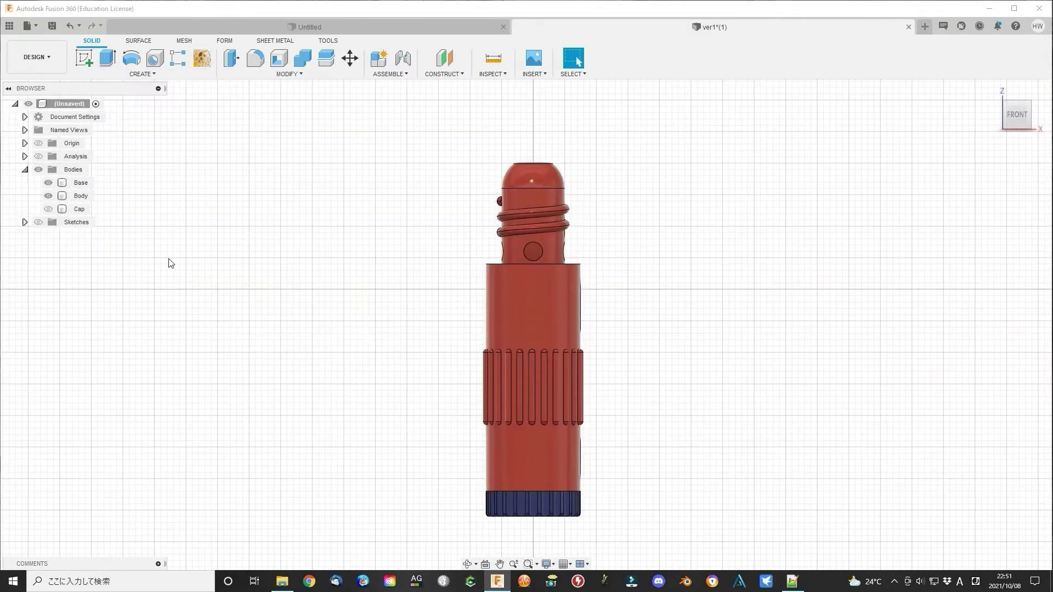
- Show the Cap body in the finished red reference model and inspect it from an angle
{"action": "left_click", "coordinate": [48, 209]}
{"action": "middle_click_drag", "start_coordinate": [677, 331], "coordinate": [663, 360], "text": "shift"}
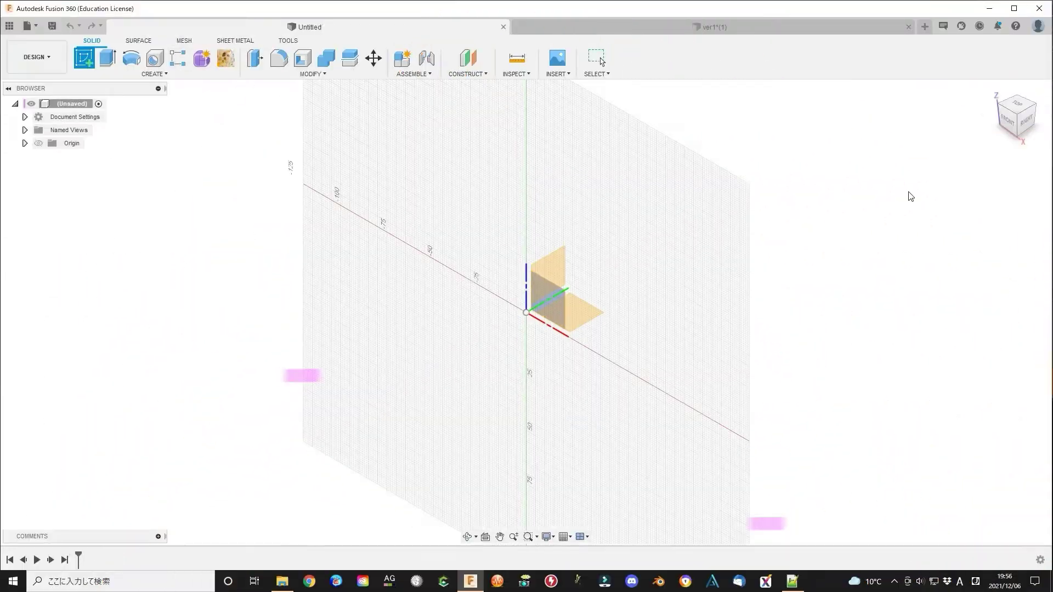
- Start a sketch on the horizontal XY plane and draw an 8 mm diameter circle centred on the origin
{"action": "left_click", "coordinate": [1010, 108]}
{"action": "scroll", "coordinate": [519, 294], "scroll_direction": "up", "scroll_amount": 3}
{"action": "left_click", "coordinate": [547, 296]}
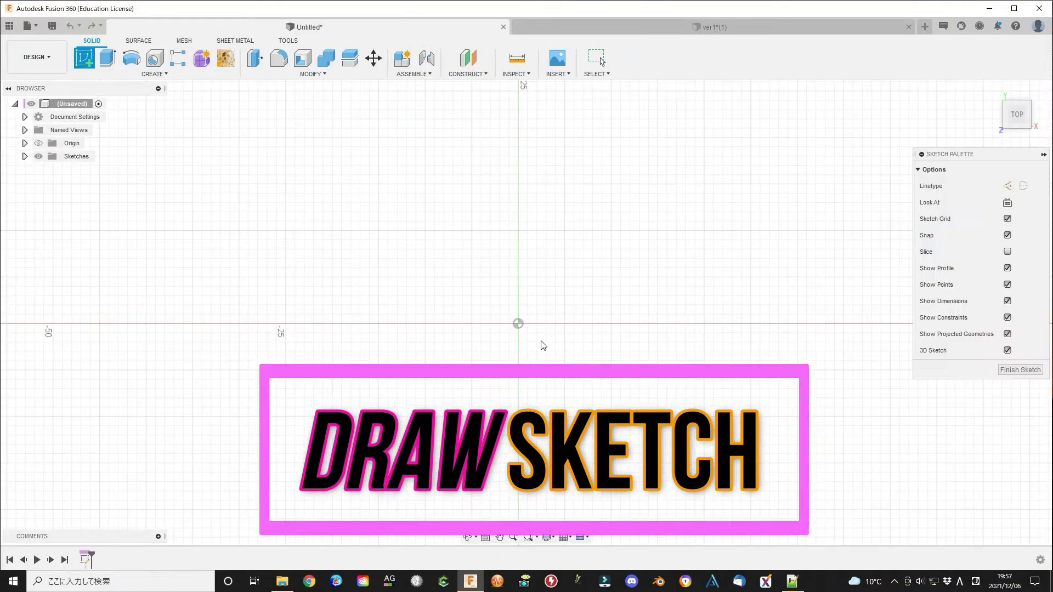
{"action": "left_click", "coordinate": [131, 65]}
{"action": "left_click", "coordinate": [518, 323]}
{"action": "left_click", "coordinate": [549, 347]}
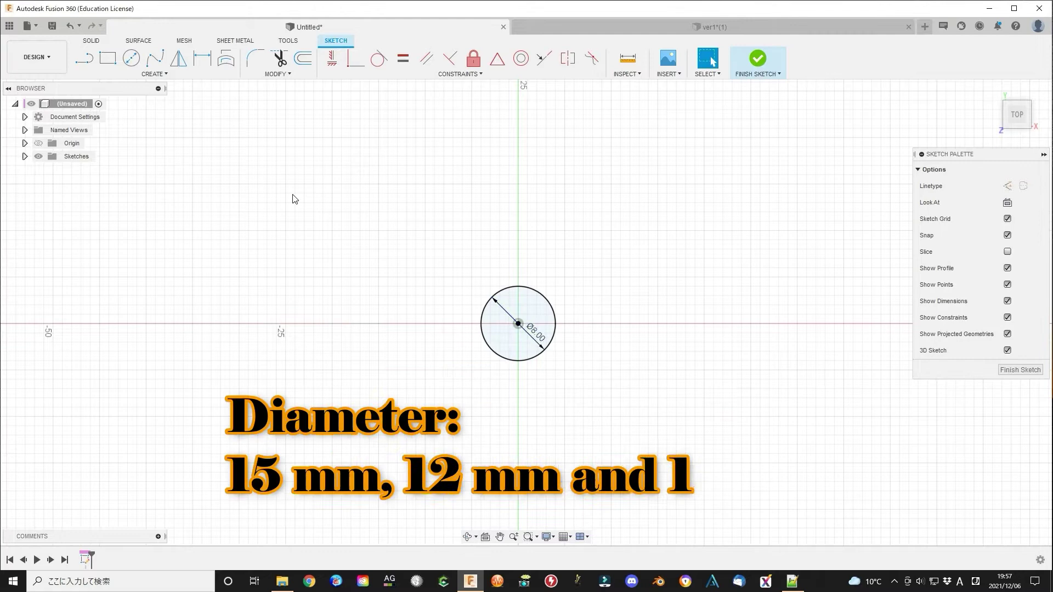
- Add concentric 12 mm and 15 mm diameter circles centred on the origin and finish the sketch
{"action": "left_click", "coordinate": [518, 324]}
{"action": "left_click", "coordinate": [566, 359]}
{"action": "key", "text": "Escape"}
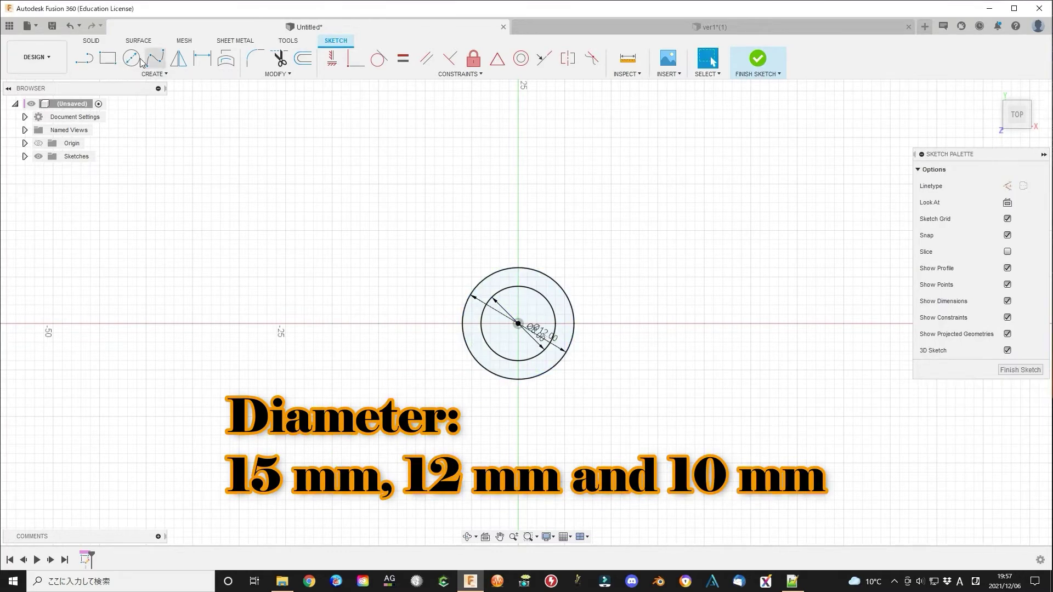
{"action": "left_click", "coordinate": [134, 59]}
{"action": "left_click", "coordinate": [518, 323]}
{"action": "left_click", "coordinate": [568, 372]}
{"action": "key", "text": "Escape"}
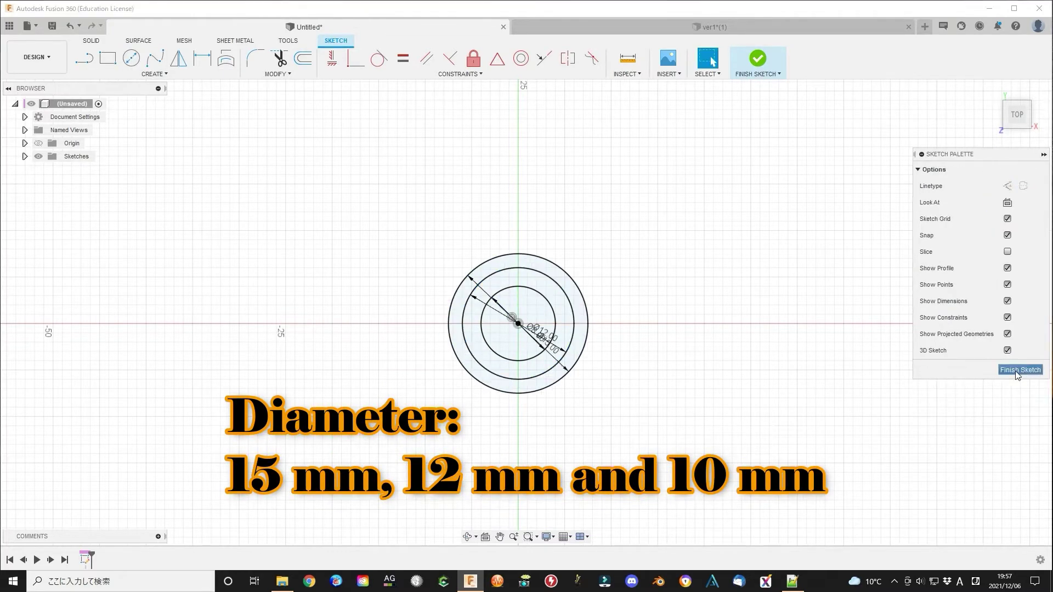
{"action": "left_click", "coordinate": [1020, 371]}
- Extrude all three circular profiles 5 mm as a new body to form the base disc
{"action": "key", "text": "e"}
{"action": "left_click", "coordinate": [457, 347]}
{"action": "left_click", "coordinate": [513, 343]}
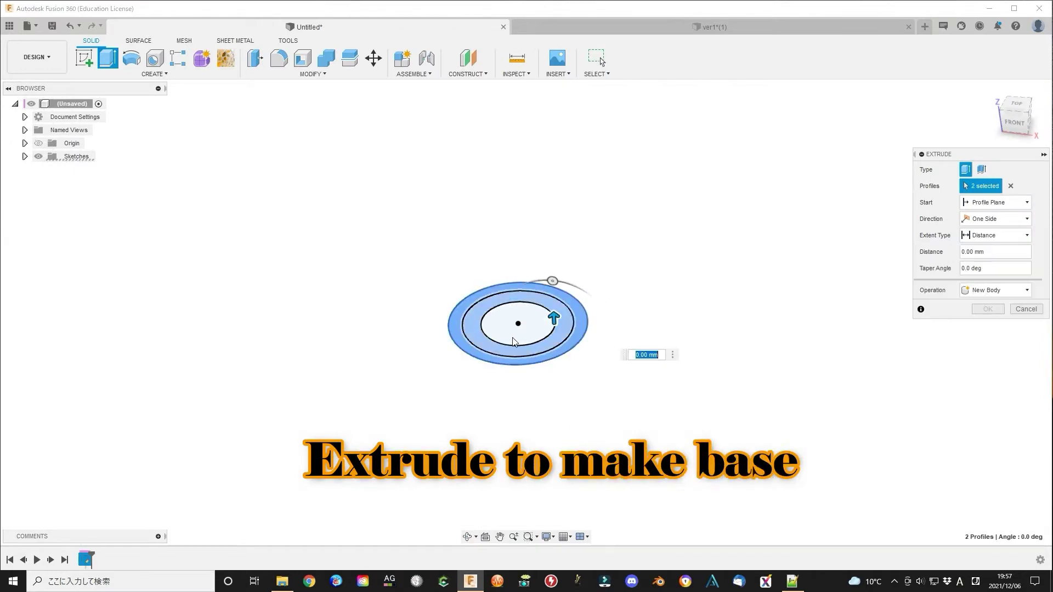
{"action": "left_click", "coordinate": [514, 339]}
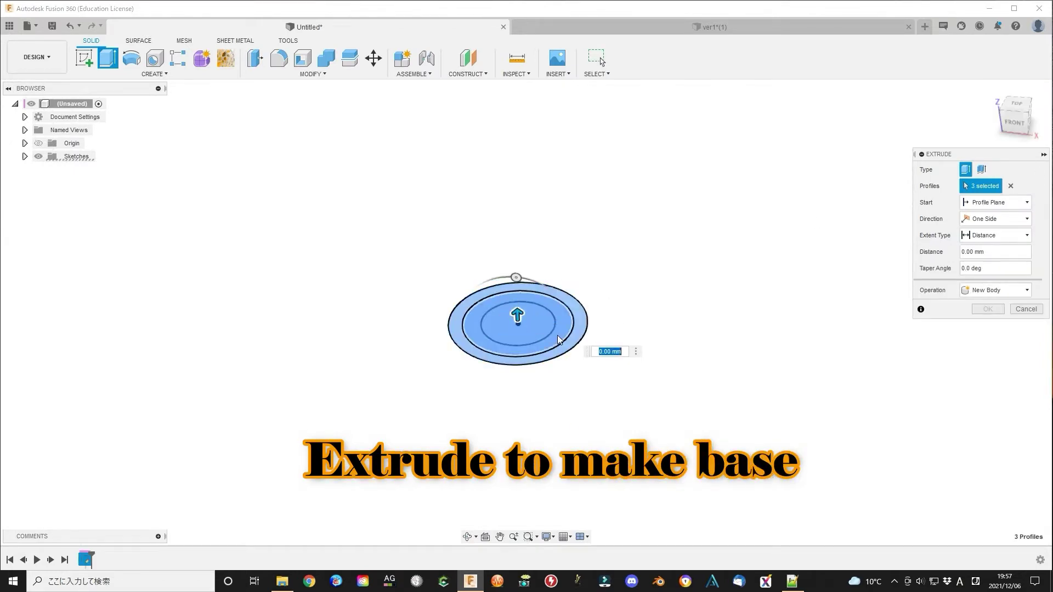
{"action": "type", "text": "3"}
{"action": "left_click", "coordinate": [988, 309]}
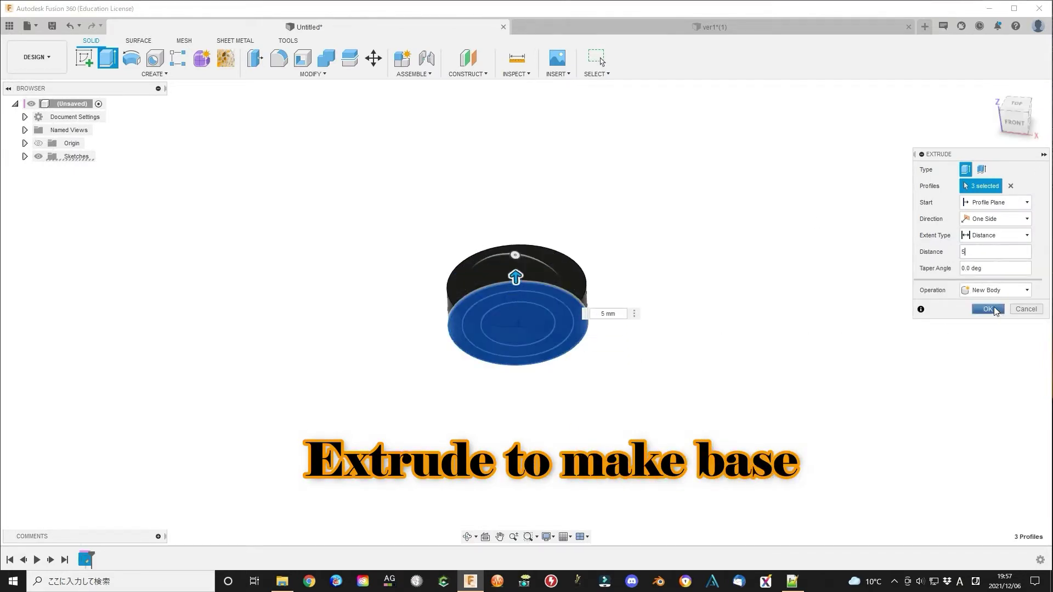
- Show Sketch1 and hide the disc Body1 so the circle profiles are exposed
{"action": "left_click", "coordinate": [1016, 123]}
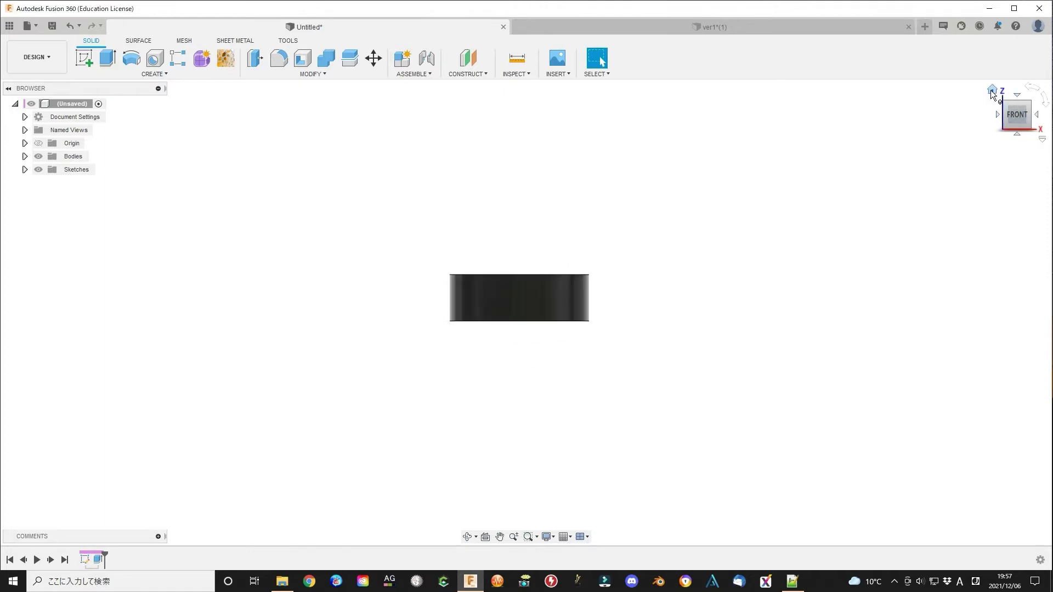
{"action": "left_click", "coordinate": [992, 91]}
{"action": "left_click", "coordinate": [25, 169]}
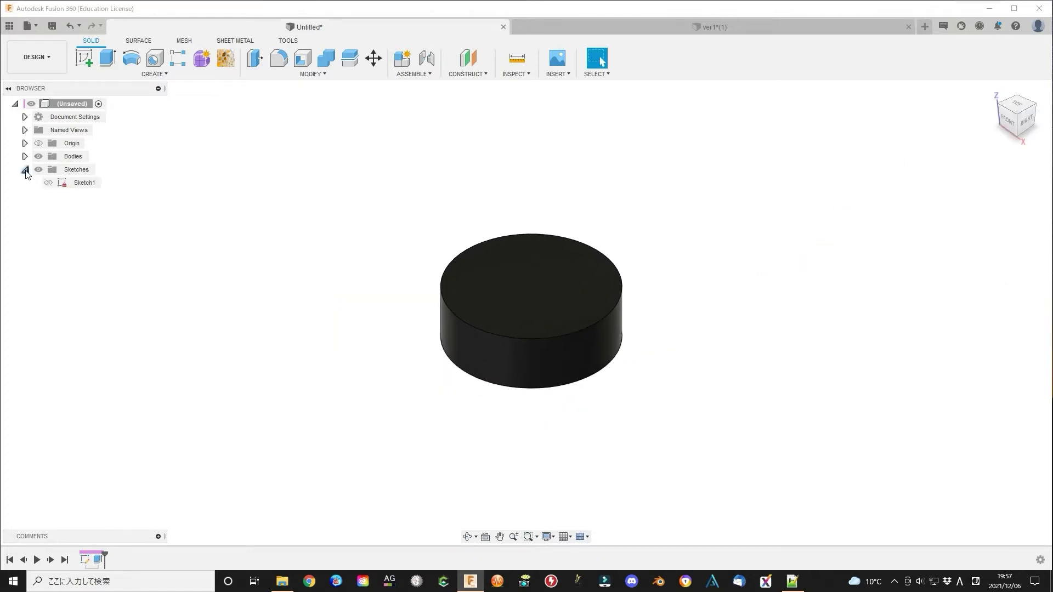
{"action": "left_click", "coordinate": [49, 183]}
{"action": "left_click", "coordinate": [25, 157]}
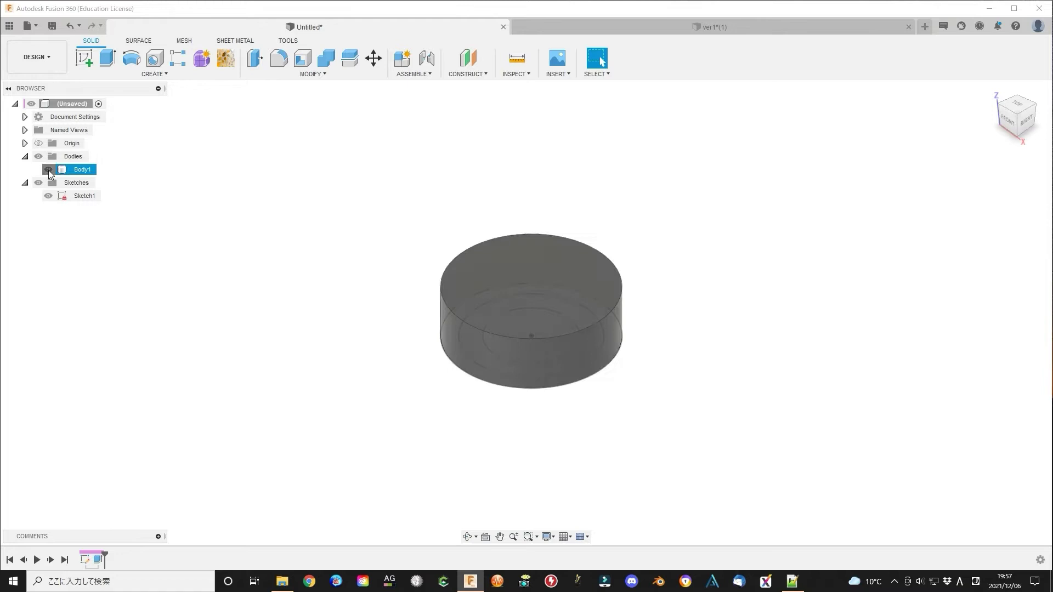
{"action": "left_click", "coordinate": [48, 169]}
- Extrude the innermost circle 10 mm as a new body, show Body1 again and hide Sketch1
{"action": "key", "text": "e"}
{"action": "left_click", "coordinate": [501, 349]}
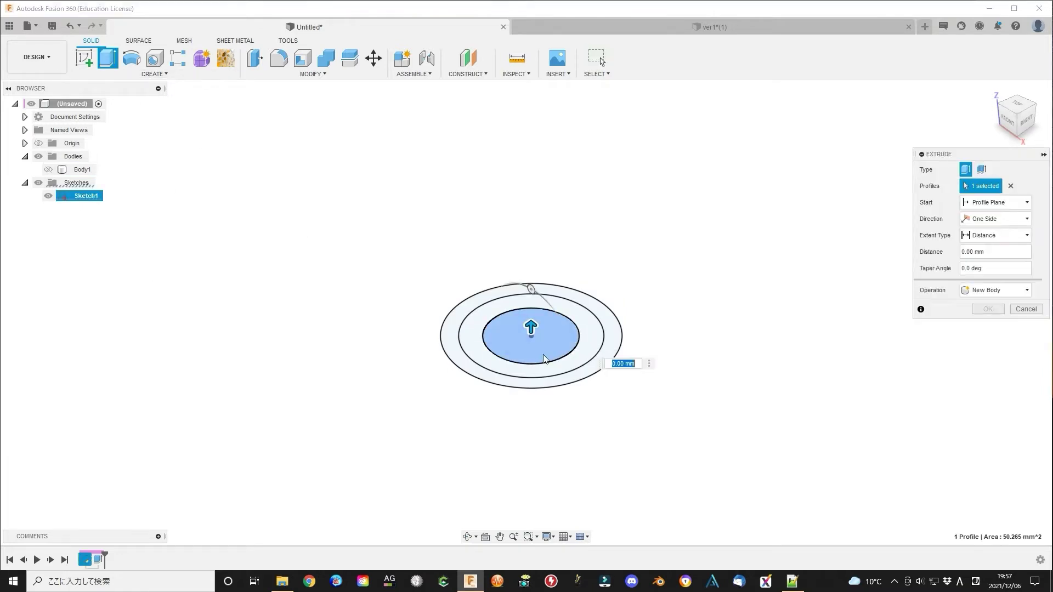
{"action": "type", "text": "10"}
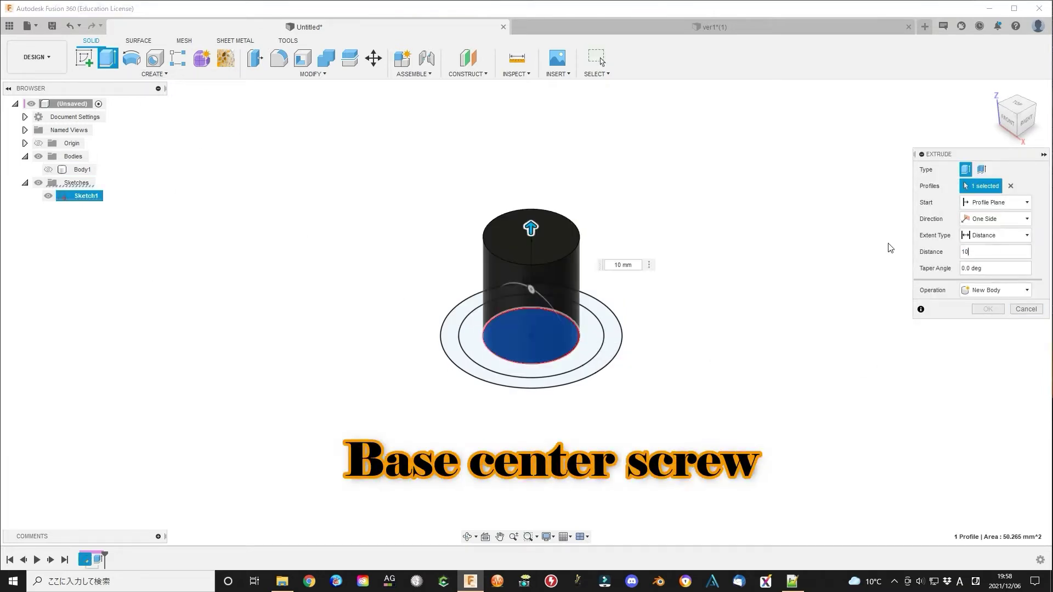
{"action": "left_click", "coordinate": [985, 309]}
{"action": "left_click", "coordinate": [49, 170]}
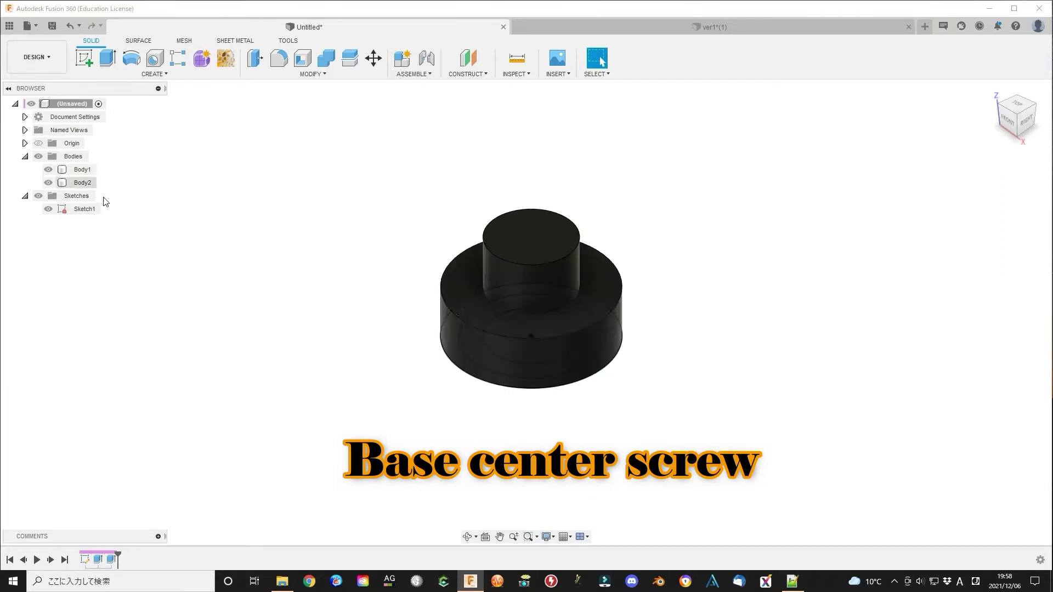
{"action": "left_click", "coordinate": [48, 209]}
- Combine the disc and the centre cylinder into one body and rename it Base
{"action": "left_click", "coordinate": [1007, 121]}
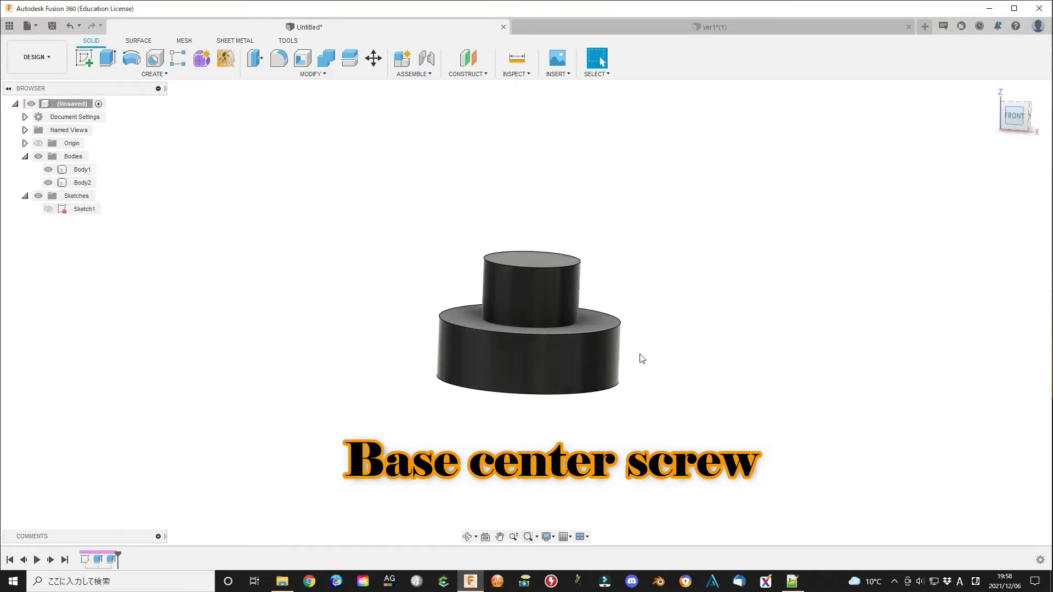
{"action": "middle_click_drag", "start_coordinate": [708, 351], "coordinate": [726, 400], "text": "shift"}
{"action": "left_click", "coordinate": [647, 335]}
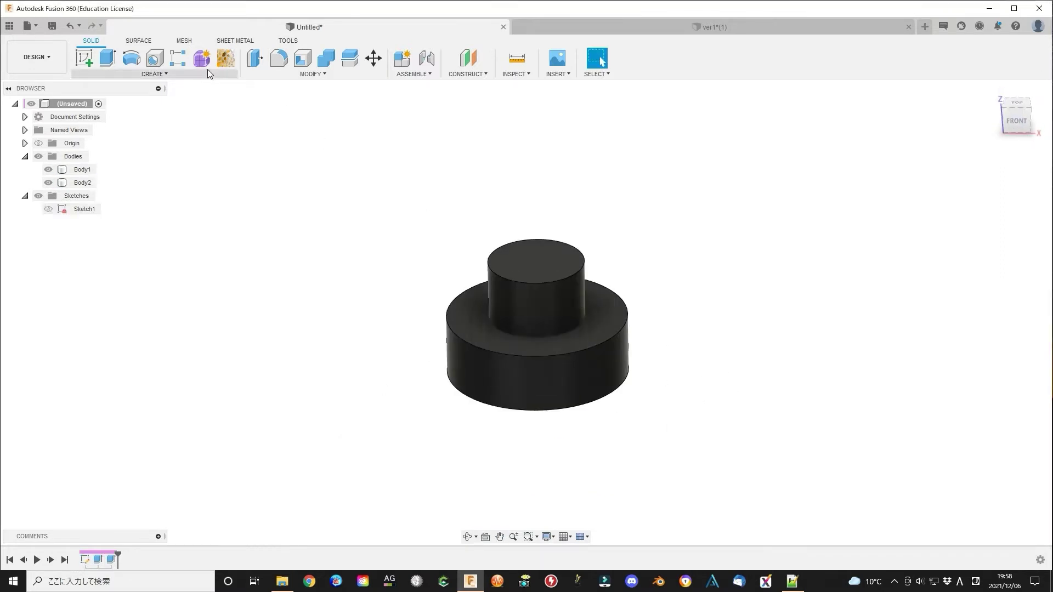
{"action": "left_click", "coordinate": [327, 58]}
{"action": "left_click", "coordinate": [518, 386]}
{"action": "left_click", "coordinate": [537, 296]}
{"action": "left_click", "coordinate": [988, 255]}
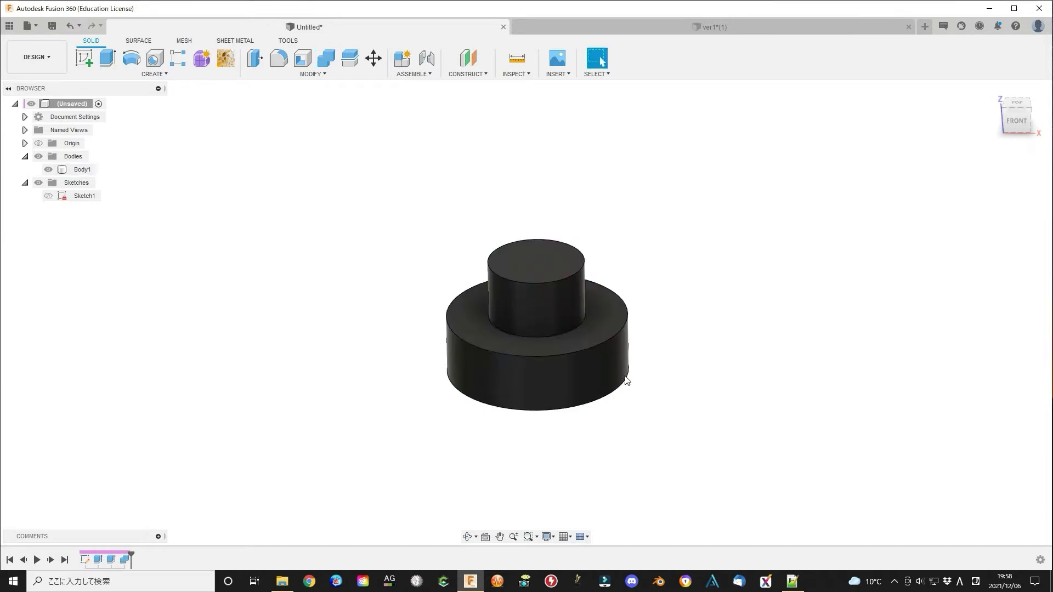
{"action": "double_click", "coordinate": [84, 169]}
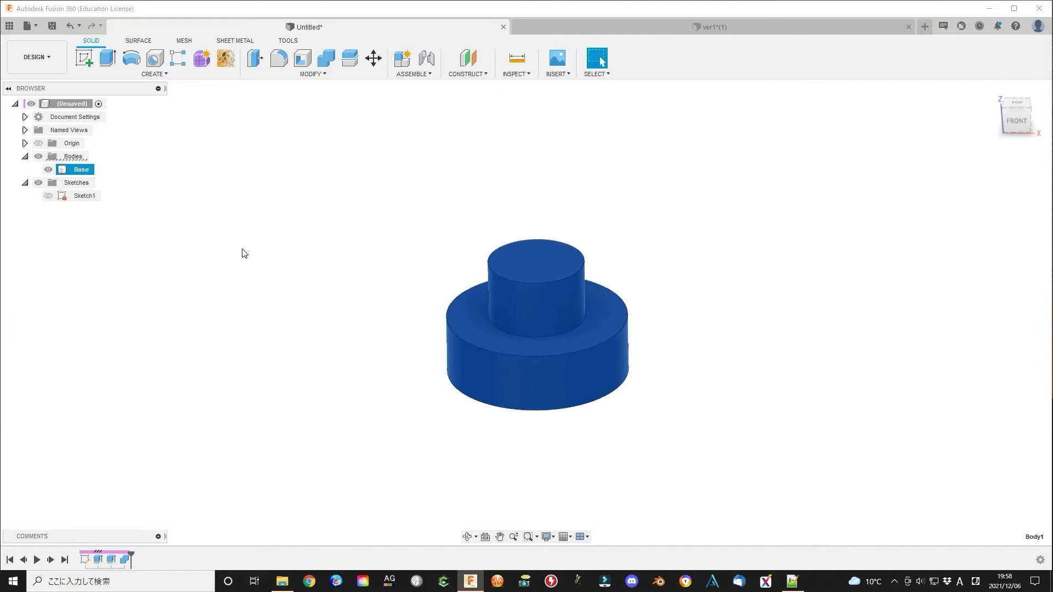
{"action": "left_click", "coordinate": [818, 403]}
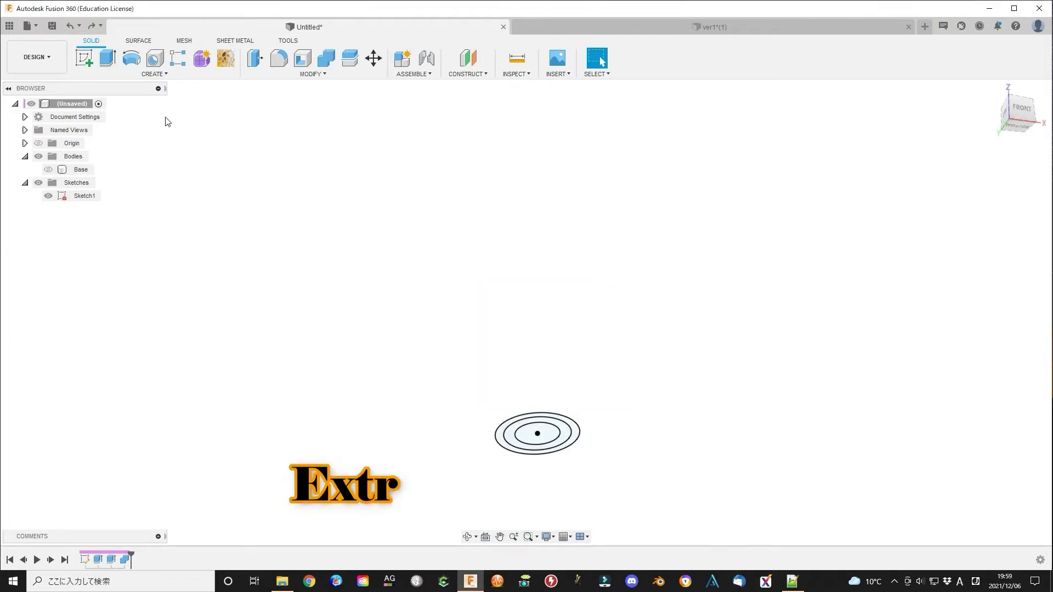
- Extrude the outer ring between the 12 mm and 15 mm circles 55 mm as a new body for the cover
{"action": "left_click", "coordinate": [541, 427]}
{"action": "key", "text": "e"}
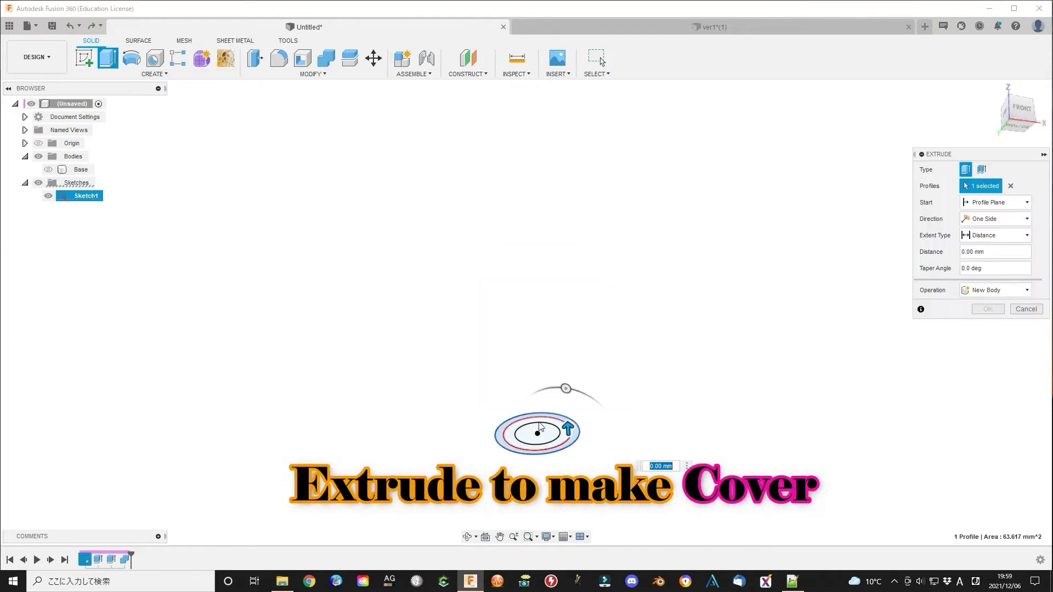
{"action": "left_click_drag", "start_coordinate": [568, 429], "coordinate": [563, 350]}
{"action": "double_click", "coordinate": [998, 251]}
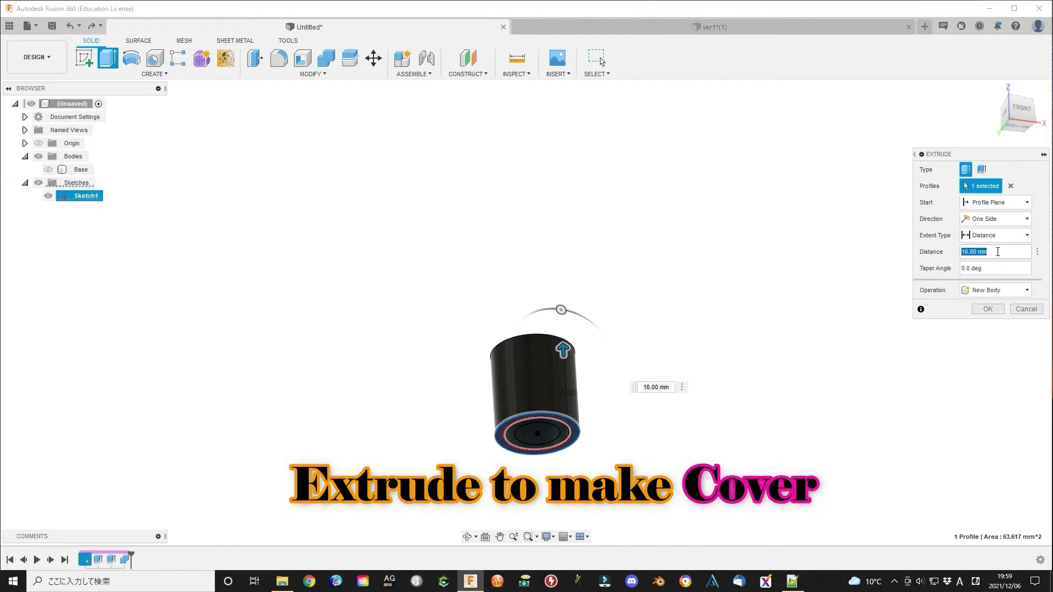
{"action": "type", "text": "55"}
{"action": "left_click", "coordinate": [991, 310]}
- Hide Sketch1 and show the Base body together with the new tube
{"action": "mouse_move", "coordinate": [767, 374]}
{"action": "middle_mouse_down", "text": "shift"}
{"action": "mouse_move", "coordinate": [748, 317]}
{"action": "mouse_move", "coordinate": [760, 321]}
{"action": "middle_mouse_up", "text": "shift"}
{"action": "left_click", "coordinate": [49, 209]}
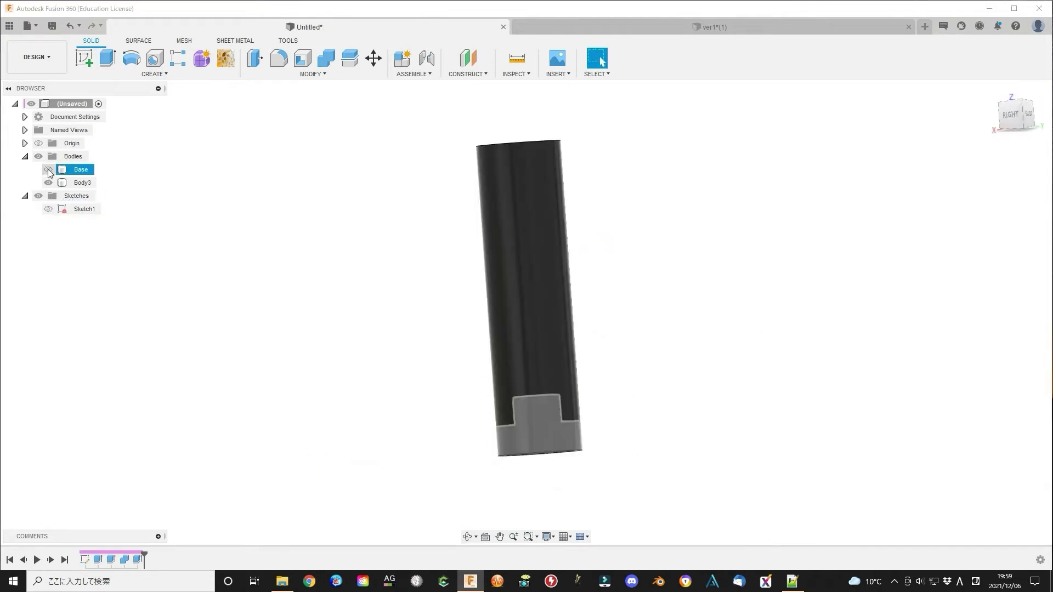
{"action": "left_click", "coordinate": [48, 170]}
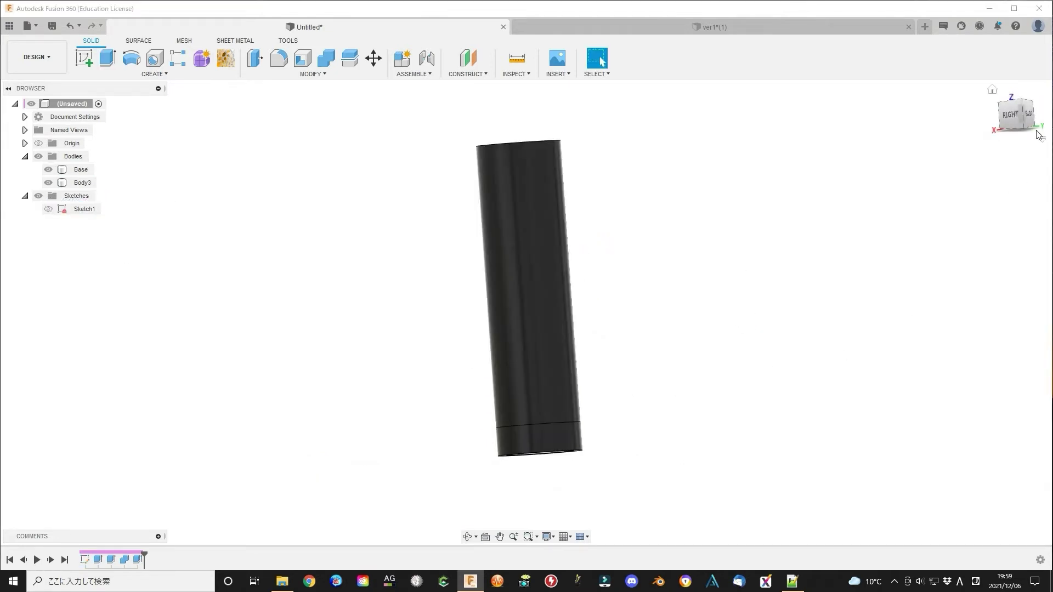
- Move the Base body straight down until its disc sits directly below the tube's lower end
{"action": "left_click", "coordinate": [1010, 114]}
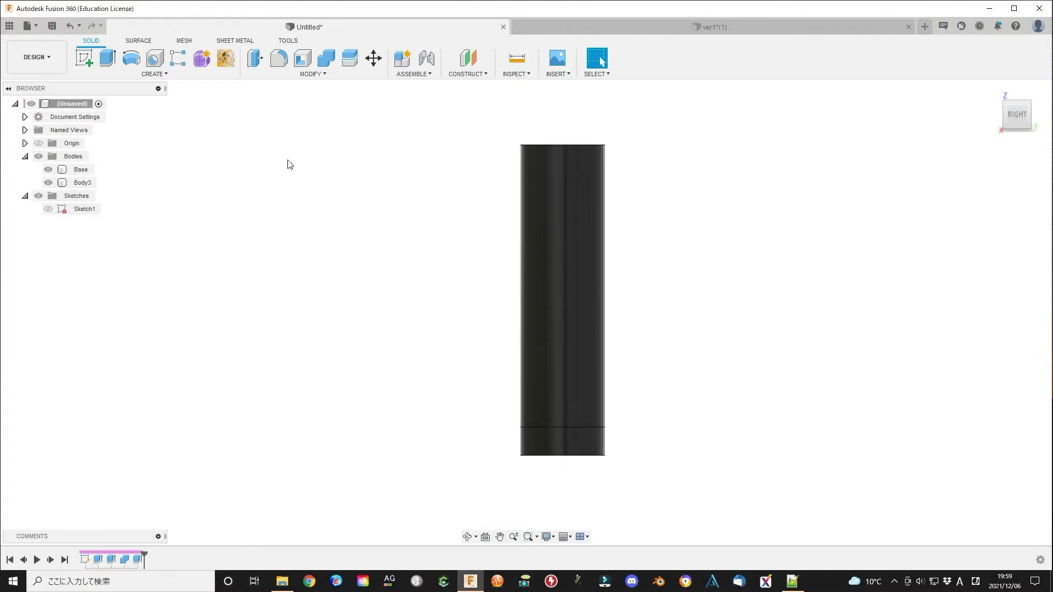
{"action": "key", "text": "m"}
{"action": "left_click_drag", "start_coordinate": [517, 423], "coordinate": [518, 451]}
{"action": "left_click", "coordinate": [988, 354]}
{"action": "middle_click_drag", "start_coordinate": [802, 355], "coordinate": [766, 240]}
{"action": "left_click", "coordinate": [1002, 108]}
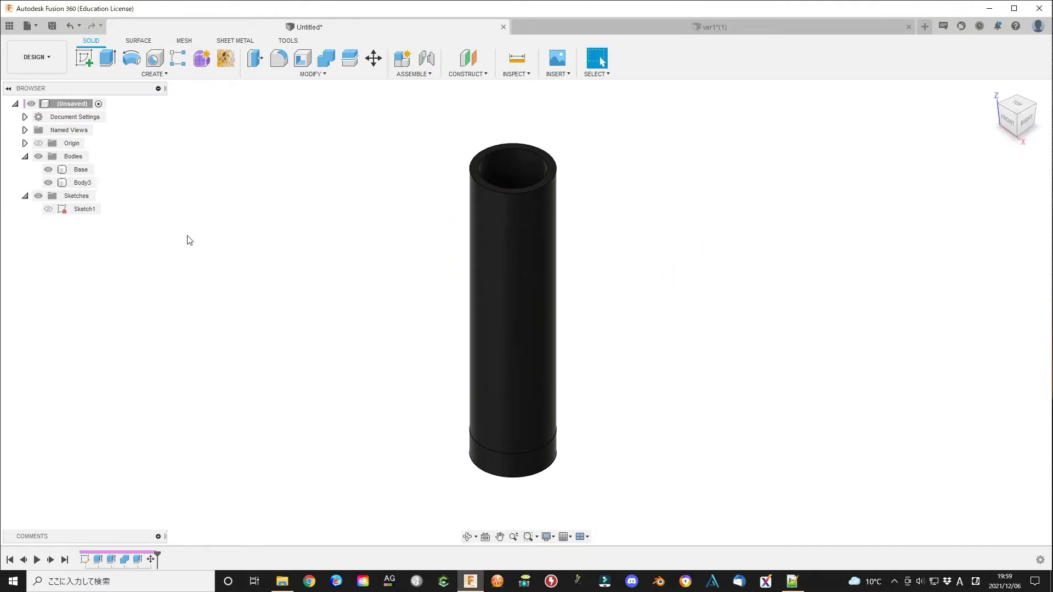
- Close the tube's upper end with a joined cylinder 15 mm in diameter and 3 mm high, centred on the tube
{"action": "left_click", "coordinate": [1017, 104]}
{"action": "left_click", "coordinate": [158, 76]}
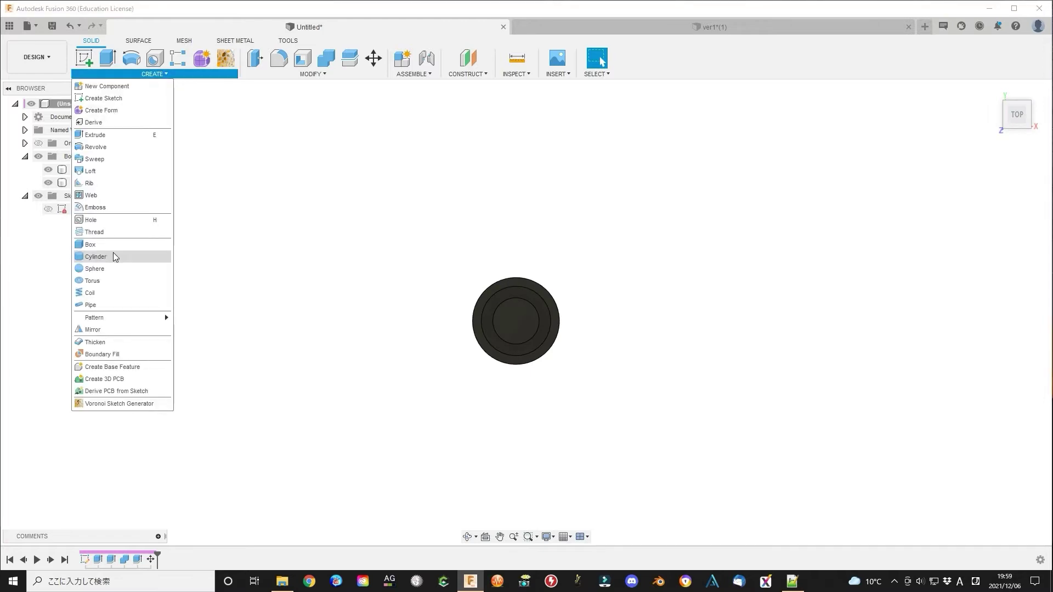
{"action": "left_click", "coordinate": [114, 257]}
{"action": "left_click", "coordinate": [506, 344]}
{"action": "left_click", "coordinate": [516, 322]}
{"action": "left_click", "coordinate": [561, 333]}
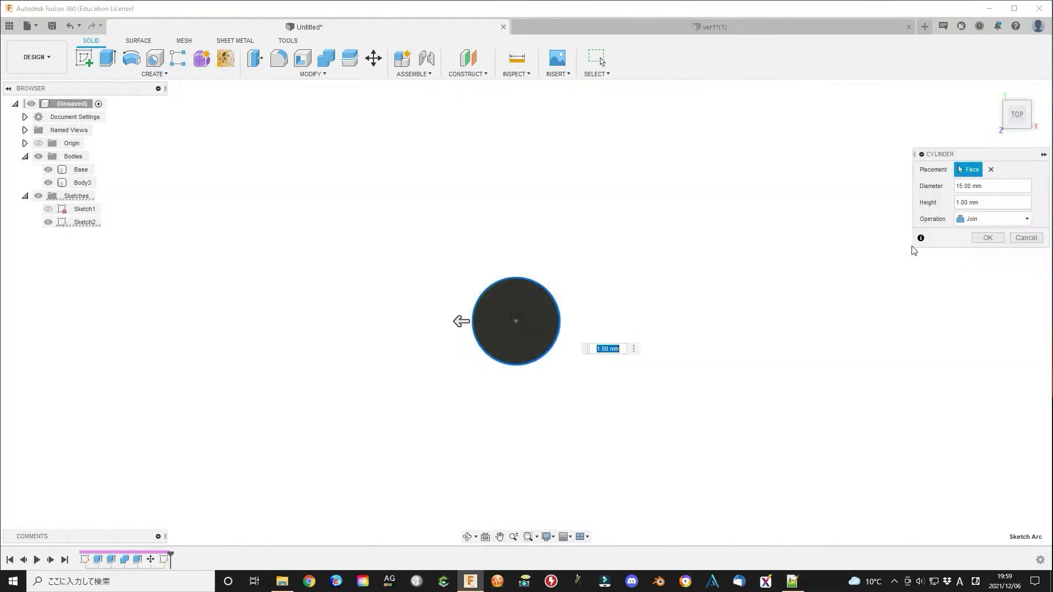
{"action": "left_click", "coordinate": [988, 238]}
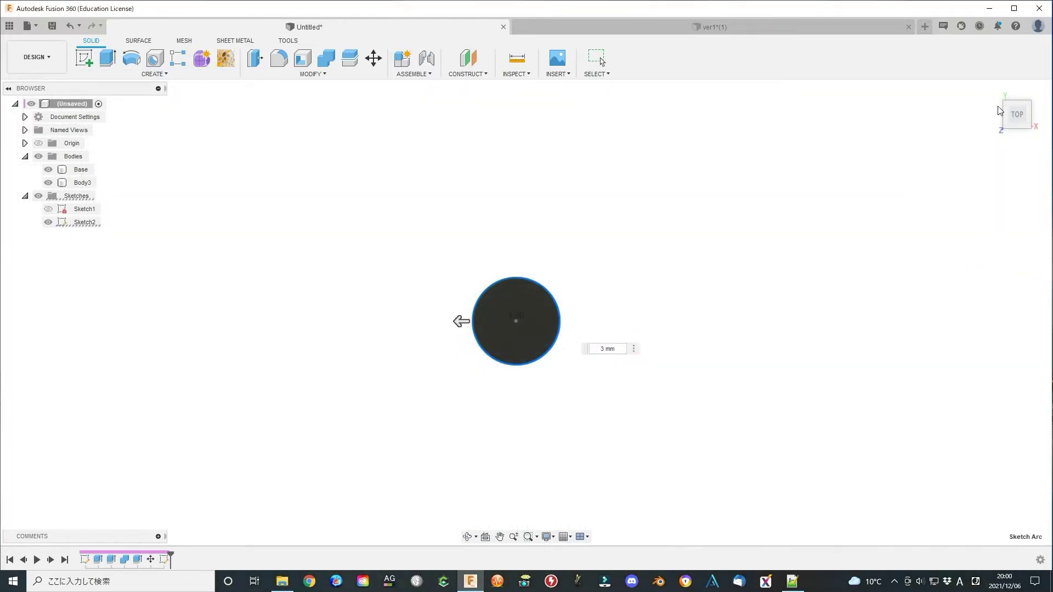
{"action": "left_click", "coordinate": [992, 89]}
- Apply Plastic - Translucent Glossy (Blue) to the Base and translucent red plastic to the tube, and add translucent green plastic to the design
{"action": "middle_click_drag", "start_coordinate": [716, 258], "coordinate": [752, 299], "text": "shift"}
{"action": "key", "text": "a"}
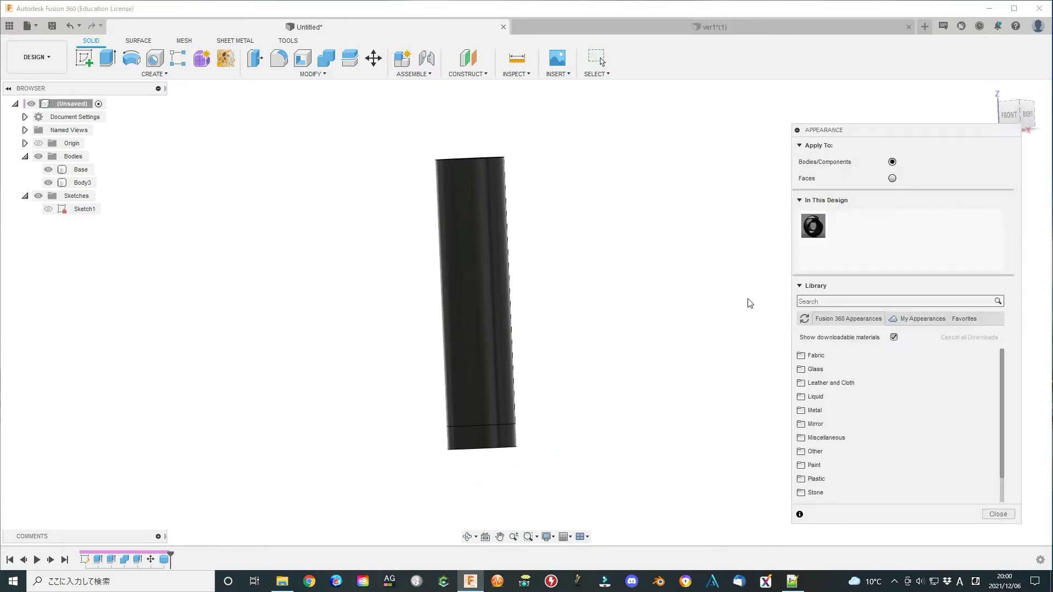
{"action": "left_click", "coordinate": [881, 479]}
{"action": "scroll", "coordinate": [889, 455], "scroll_direction": "down", "scroll_amount": 3}
{"action": "scroll", "coordinate": [889, 454], "scroll_direction": "down", "scroll_amount": 3}
{"action": "left_click", "coordinate": [881, 430]}
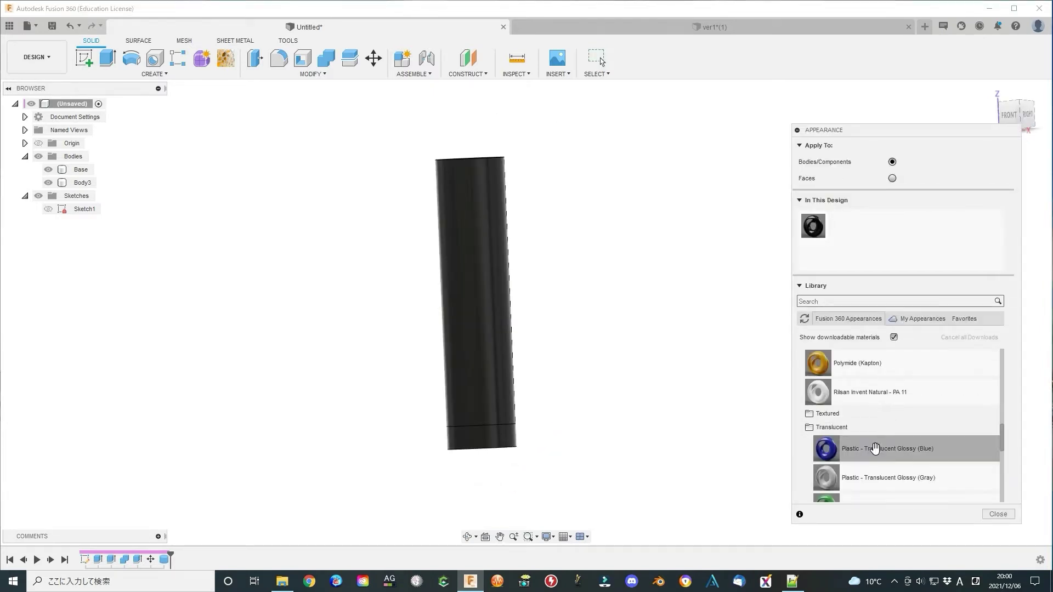
{"action": "left_click_drag", "start_coordinate": [875, 449], "coordinate": [483, 437]}
{"action": "scroll", "coordinate": [866, 483], "scroll_direction": "down", "scroll_amount": 4}
{"action": "left_click_drag", "start_coordinate": [865, 486], "coordinate": [483, 271]}
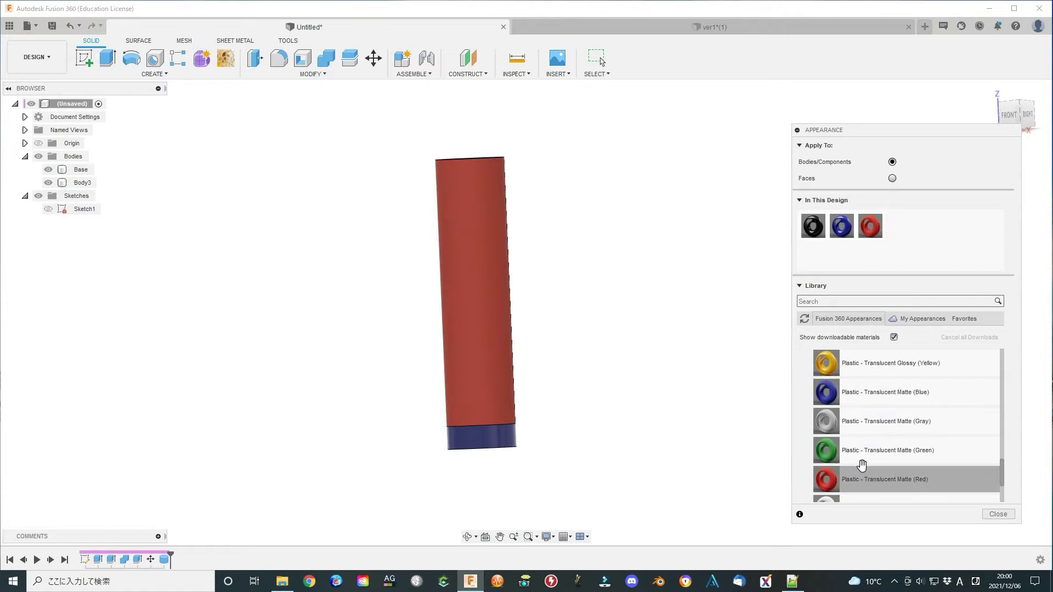
{"action": "left_click_drag", "start_coordinate": [861, 458], "coordinate": [927, 246]}
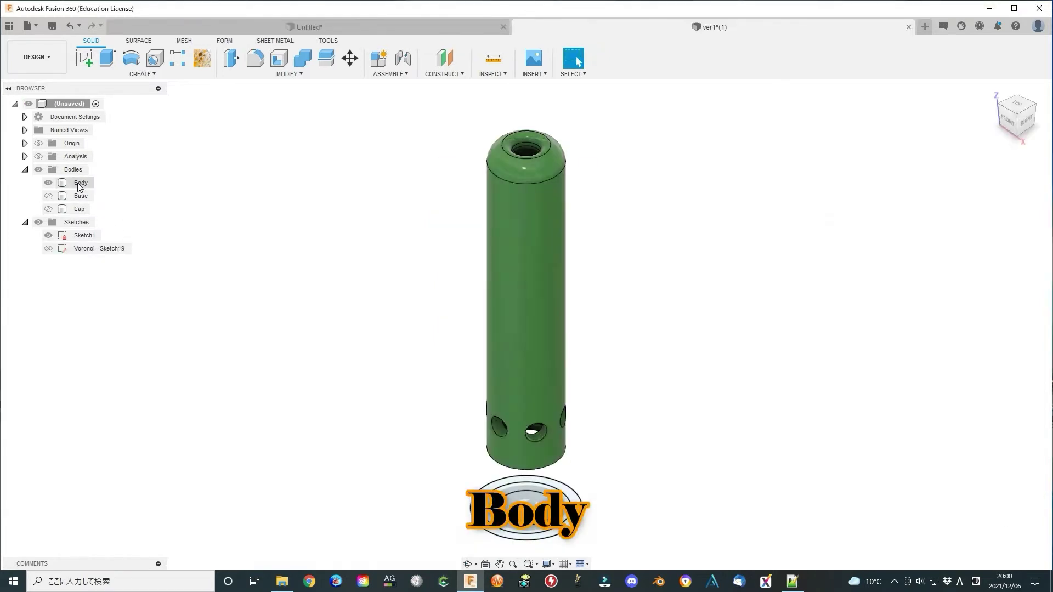
- Show the Body and open the Voronoi editor for a sketch on the XZ plane, 47 mm wide and 60 mm high
{"action": "left_click", "coordinate": [81, 183]}
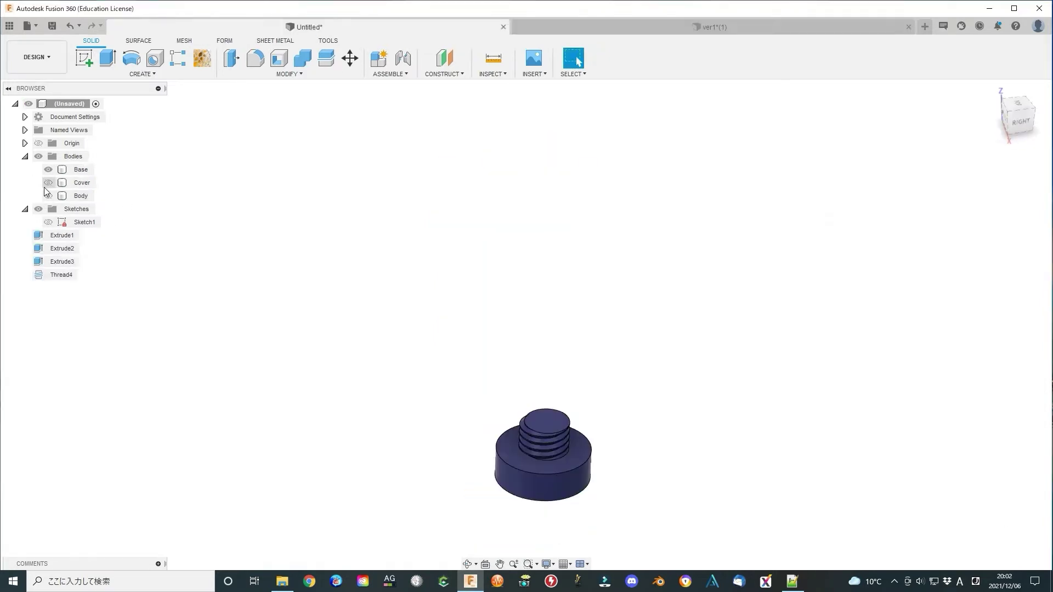
{"action": "left_click", "coordinate": [49, 196]}
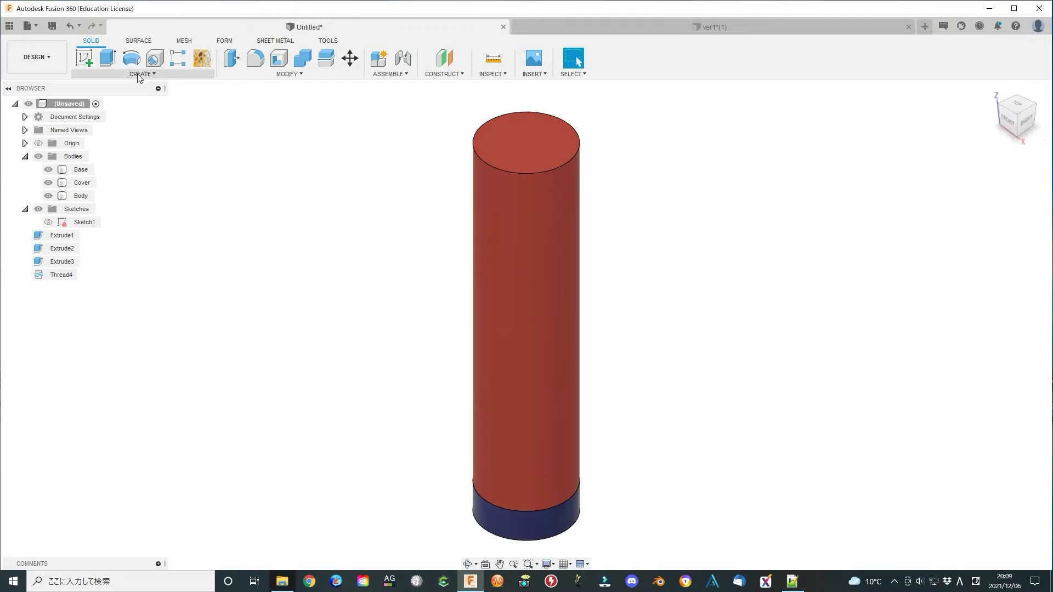
{"action": "left_click", "coordinate": [142, 73]}
{"action": "left_click", "coordinate": [121, 407]}
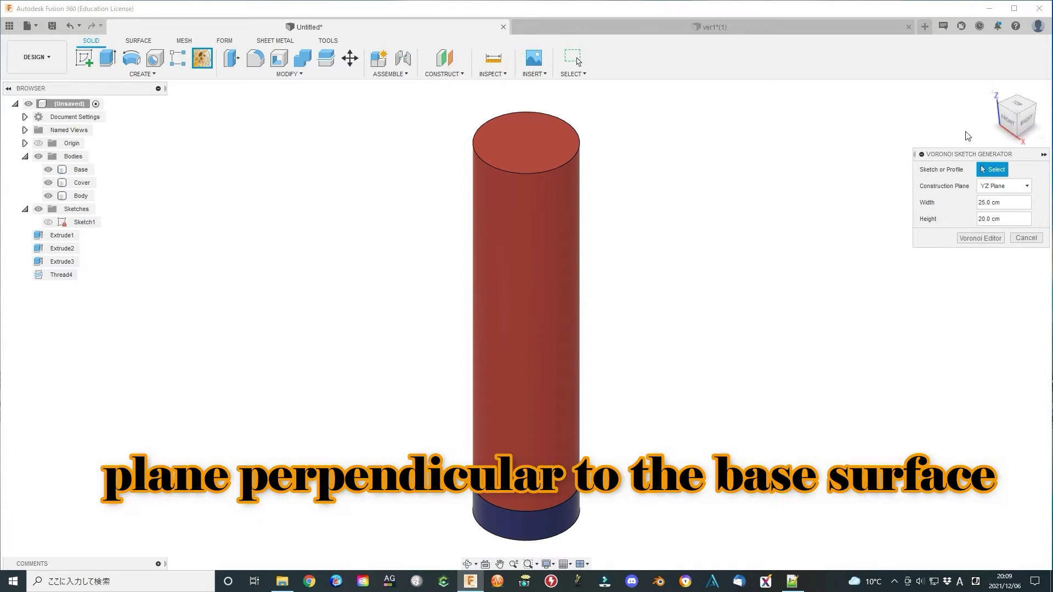
{"action": "left_click", "coordinate": [1007, 122]}
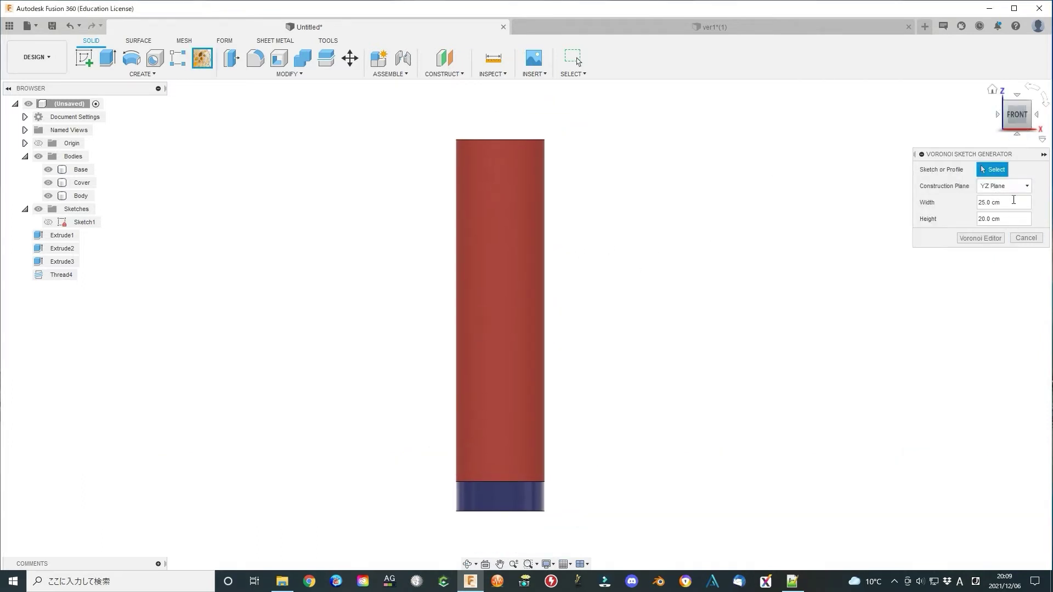
{"action": "left_click", "coordinate": [1011, 187]}
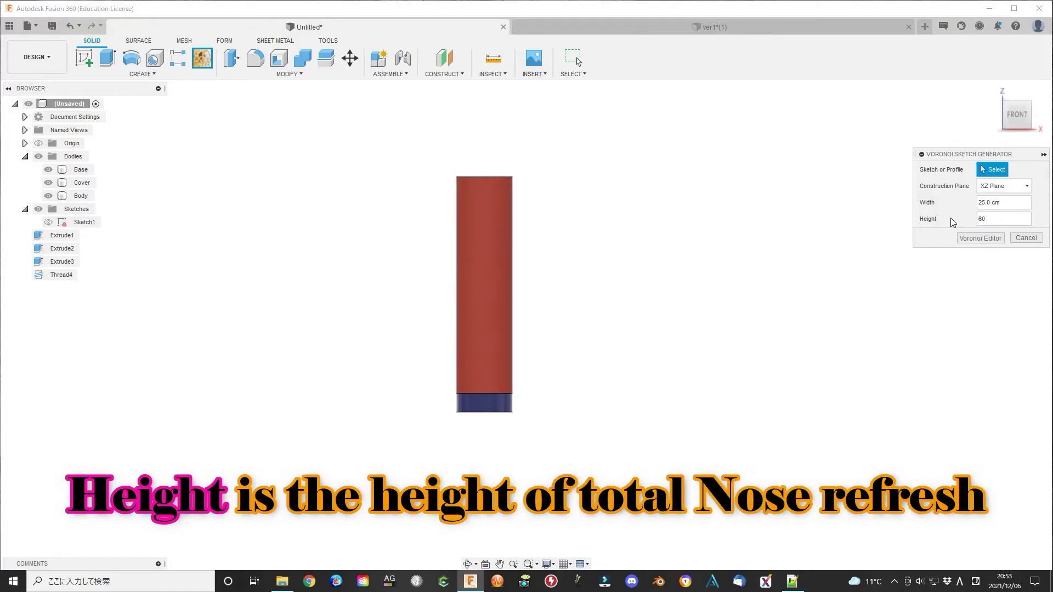
{"action": "left_click", "coordinate": [1003, 225]}
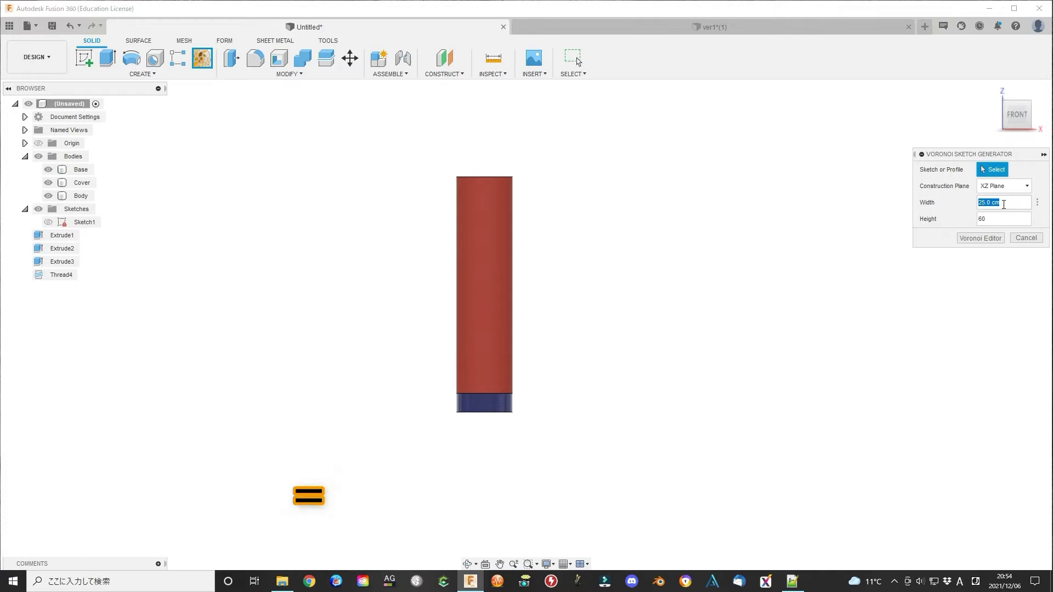
{"action": "type", "text": "4"}
{"action": "type", "text": "7"}
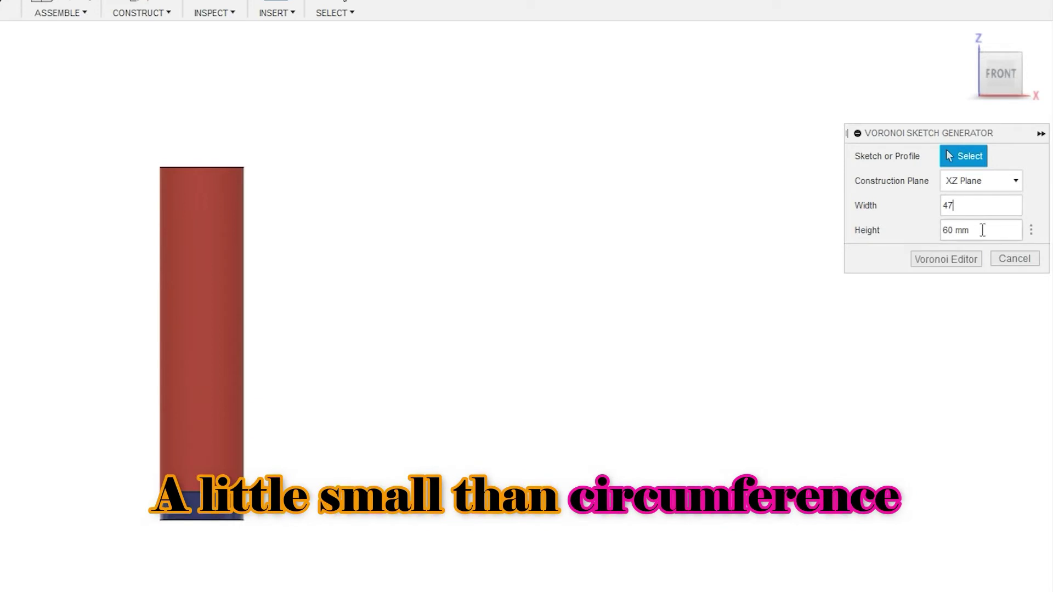
{"action": "left_click", "coordinate": [957, 265]}
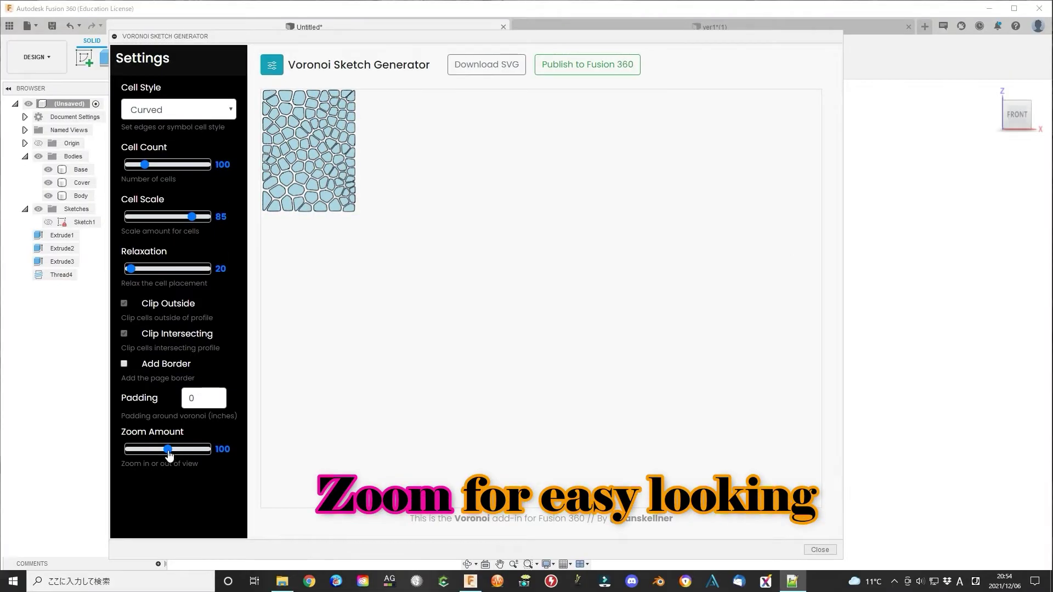
- Enlarge the pattern preview to 200 and try the Straight, Circle and Square cell styles
{"action": "left_click_drag", "start_coordinate": [167, 450], "coordinate": [218, 458]}
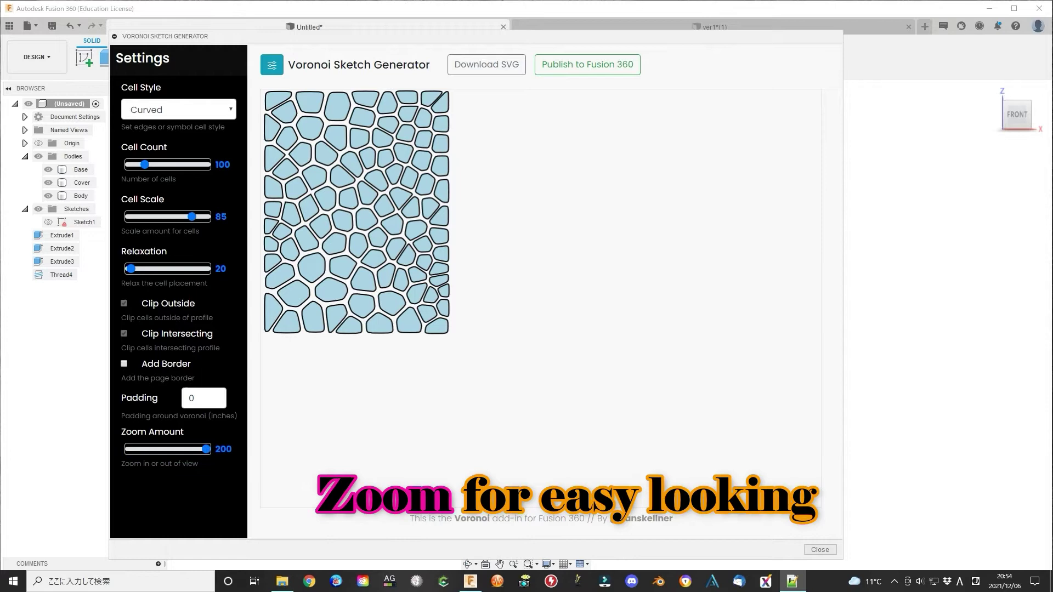
{"action": "left_click", "coordinate": [211, 111]}
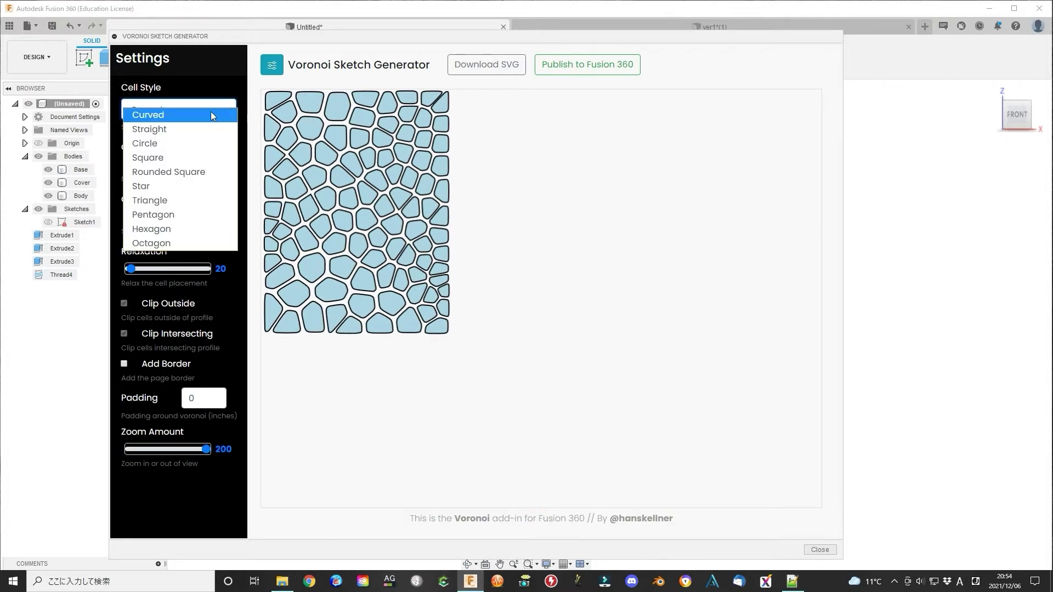
{"action": "left_click", "coordinate": [159, 127]}
{"action": "key", "text": "Down"}
{"action": "left_click", "coordinate": [230, 108]}
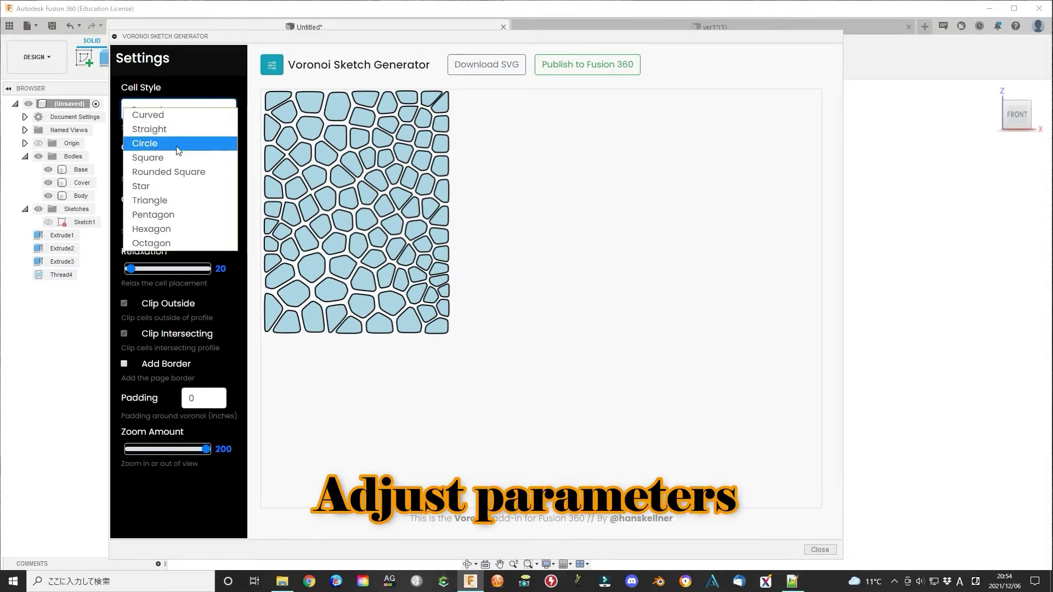
{"action": "left_click", "coordinate": [177, 144]}
{"action": "key", "text": "Up"}
{"action": "key", "text": "Up"}
{"action": "left_click", "coordinate": [226, 110]}
{"action": "left_click", "coordinate": [213, 157]}
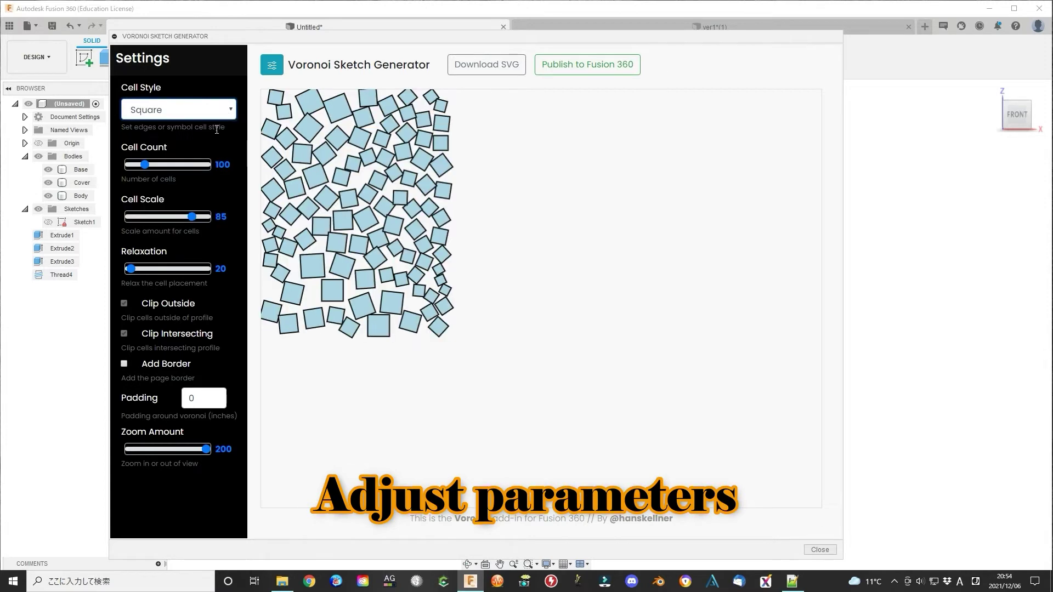
- Generate the Voronoi sketch with the Curved cell style, a lower cell count and a slightly larger cell scale
{"action": "key", "text": "Up"}
{"action": "key", "text": "Up"}
{"action": "key", "text": "Up"}
{"action": "left_click_drag", "start_coordinate": [144, 167], "coordinate": [138, 170]}
{"action": "left_click_drag", "start_coordinate": [196, 222], "coordinate": [199, 222]}
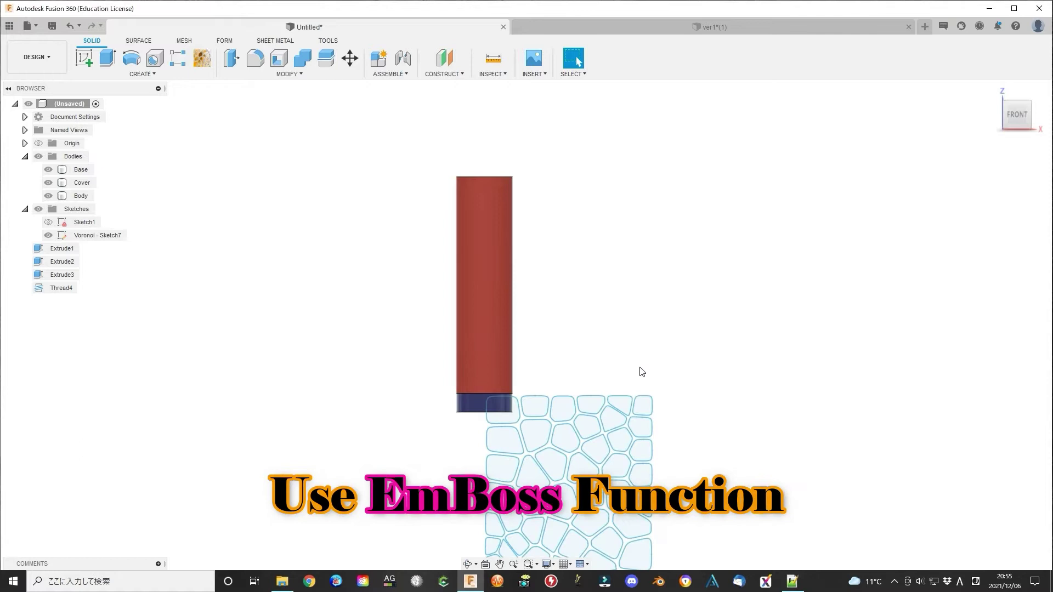
- Move the Voronoi sketch up about 55 mm and sideways until it is centred over the cylinder
{"action": "middle_click_drag", "start_coordinate": [719, 427], "coordinate": [701, 310]}
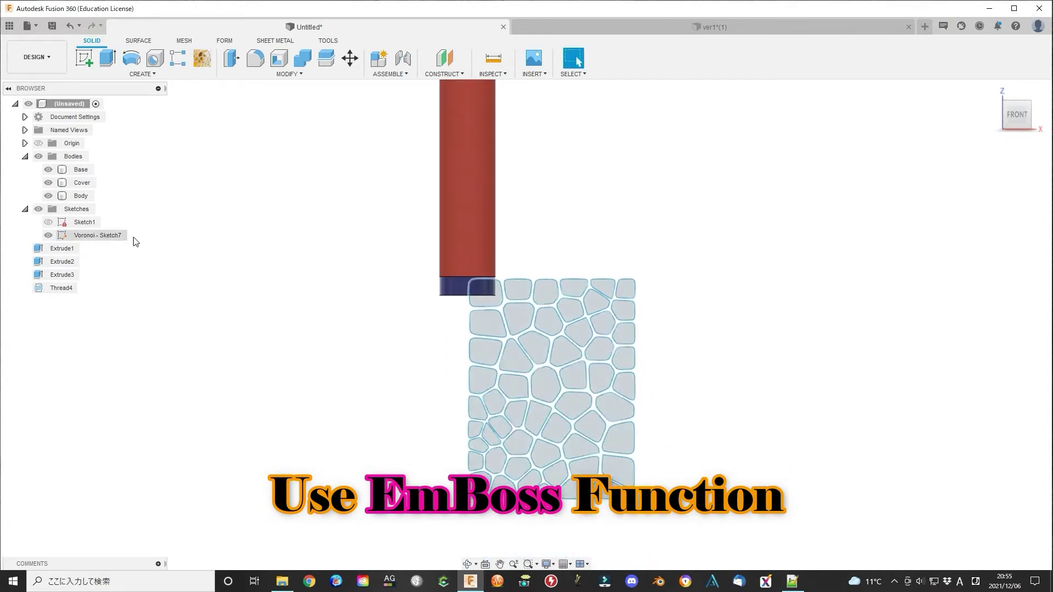
{"action": "left_click_drag", "start_coordinate": [381, 256], "coordinate": [698, 531]}
{"action": "left_click", "coordinate": [700, 530]}
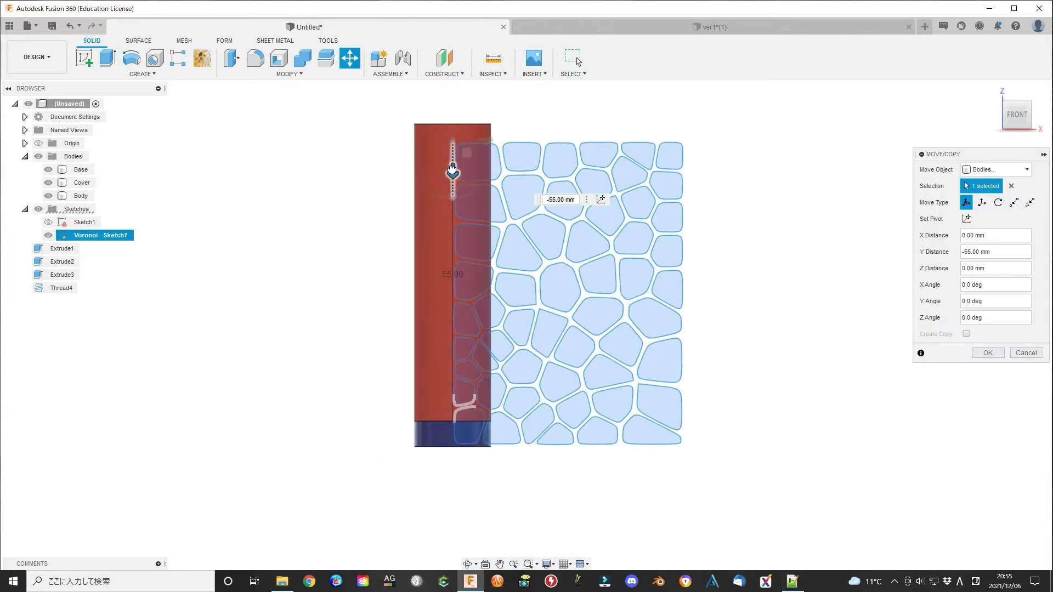
{"action": "mouse_move", "coordinate": [484, 144]}
{"action": "left_mouse_down"}
{"action": "mouse_move", "coordinate": [376, 144]}
{"action": "mouse_move", "coordinate": [344, 159]}
{"action": "left_mouse_up"}
{"action": "scroll", "coordinate": [359, 154], "scroll_direction": "up", "scroll_amount": 1}
{"action": "key", "text": "Return"}
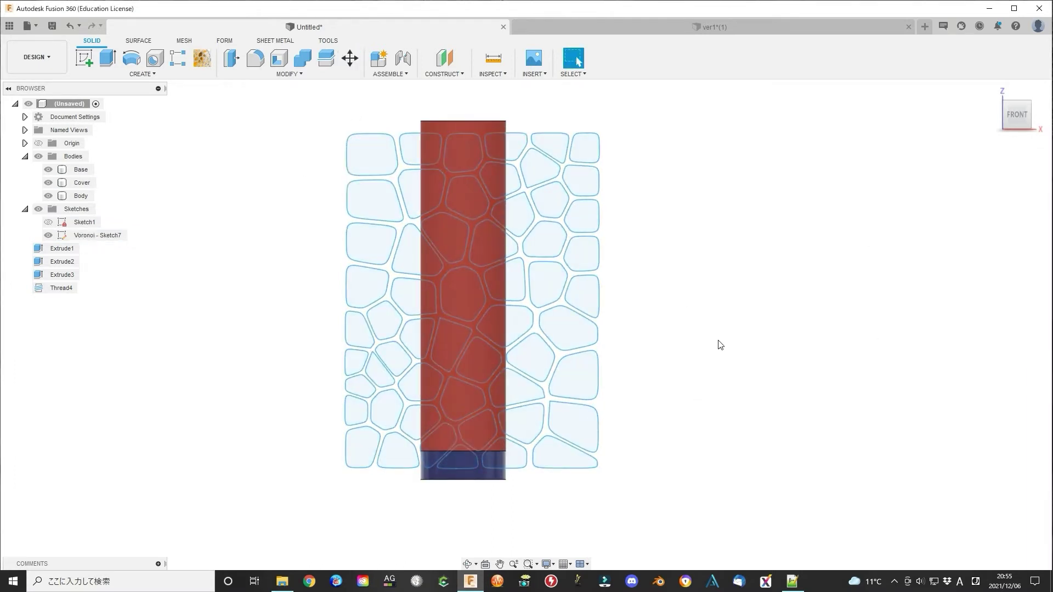
- Try to emboss all the Voronoi cells onto the cover's cylindrical face
{"action": "left_click", "coordinate": [147, 74]}
{"action": "left_click", "coordinate": [112, 227]}
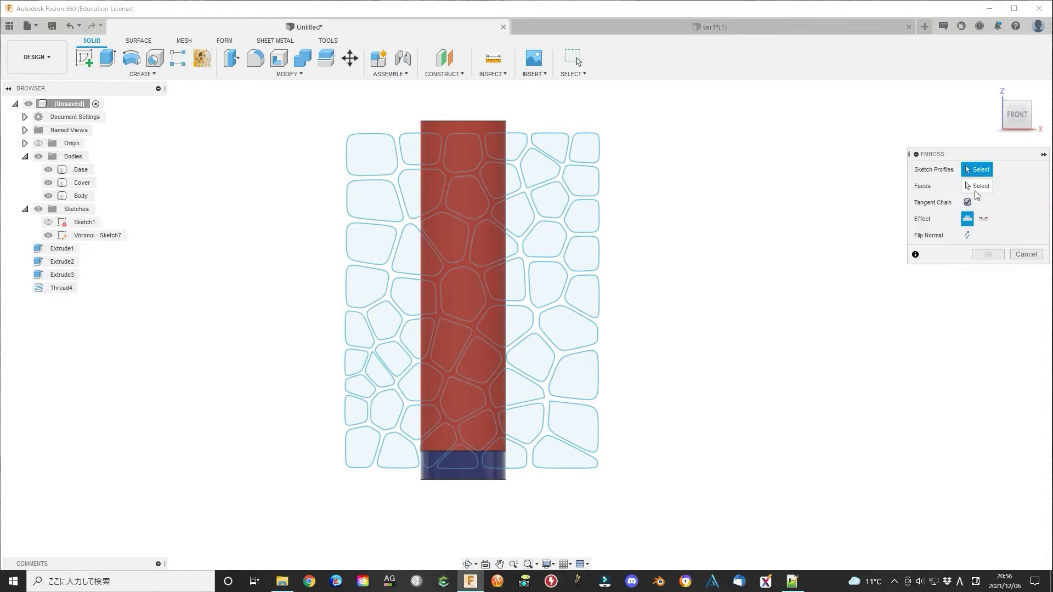
{"action": "left_click", "coordinate": [94, 237]}
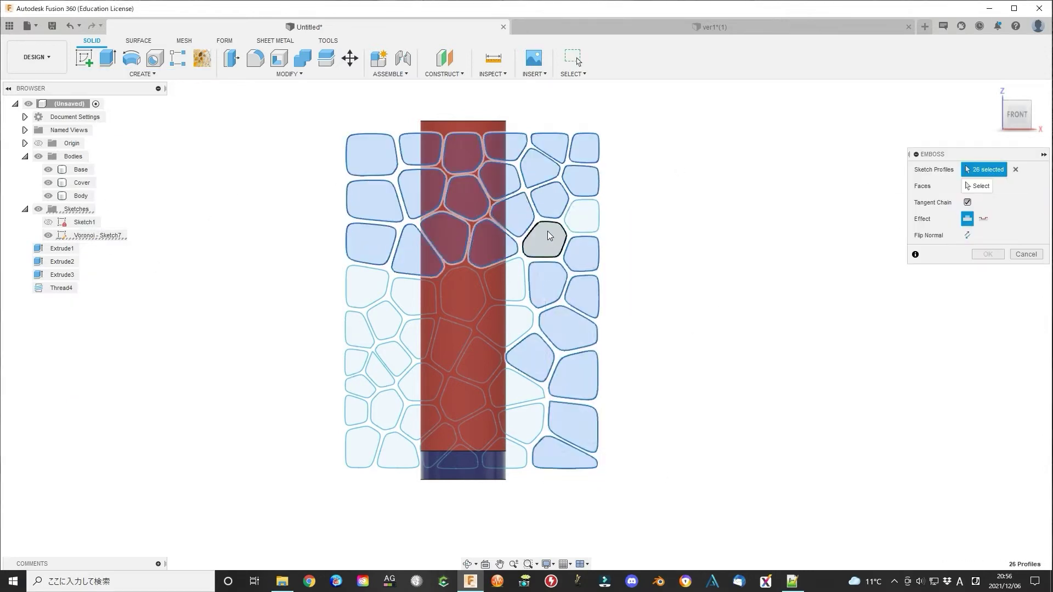
{"action": "left_click", "coordinate": [429, 396]}
{"action": "left_click", "coordinate": [451, 343]}
{"action": "middle_click_drag", "start_coordinate": [675, 367], "coordinate": [745, 343], "text": "shift"}
{"action": "left_click", "coordinate": [978, 186]}
{"action": "middle_click_drag", "start_coordinate": [812, 285], "coordinate": [565, 236], "text": "shift"}
{"action": "left_click", "coordinate": [559, 229]}
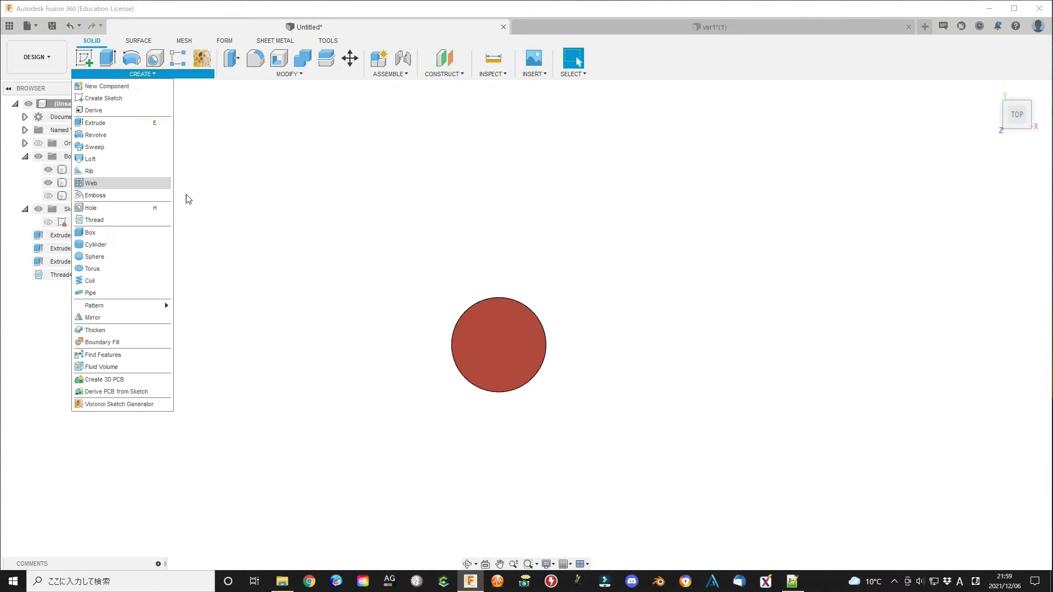
- Create a cylinder 15.1 mm in diameter with a height of -63 mm as a new body, centred on the cover
{"action": "left_click", "coordinate": [498, 345]}
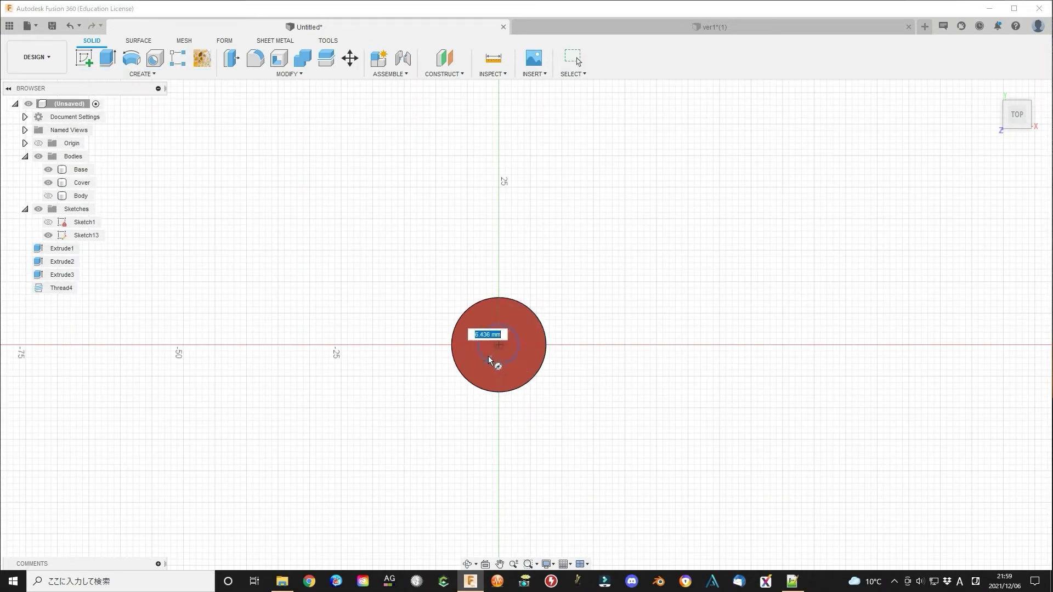
{"action": "type", "text": "5.1"}
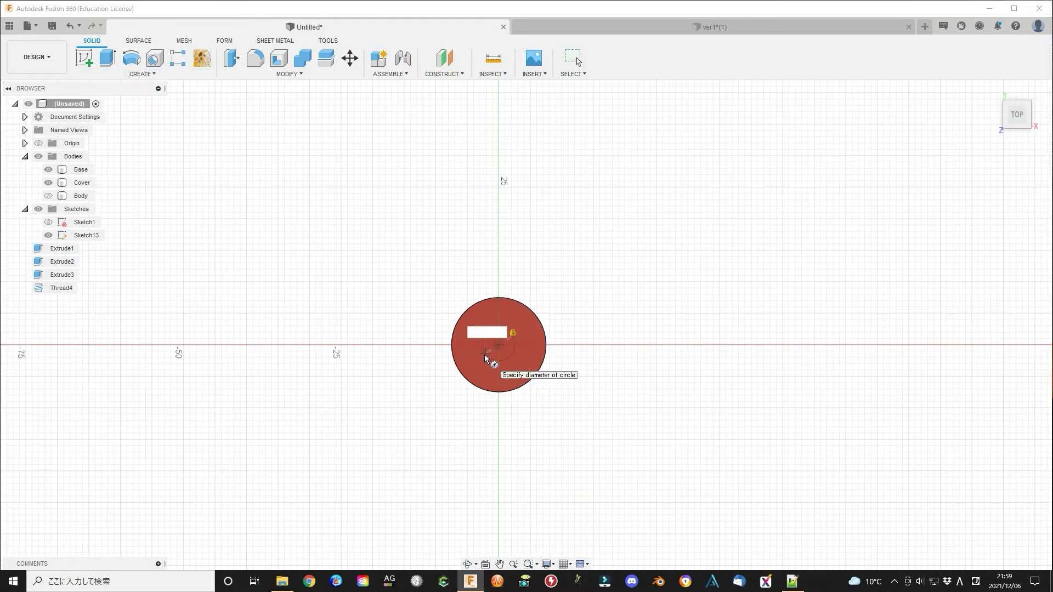
{"action": "type", "text": ".1"}
{"action": "key", "text": "Return"}
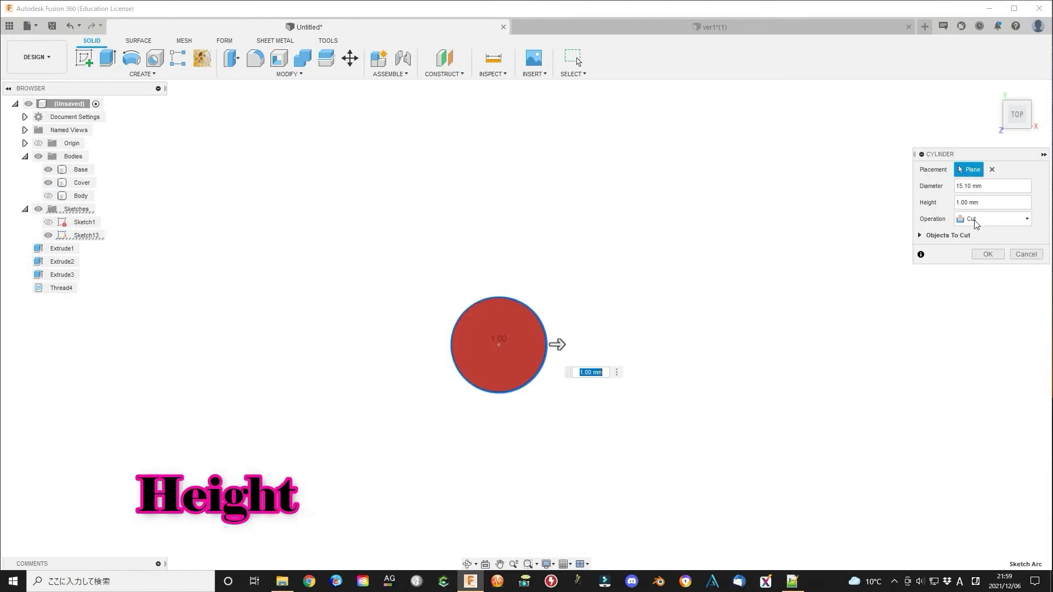
{"action": "type", "text": "-63"}
{"action": "left_click", "coordinate": [1027, 218]}
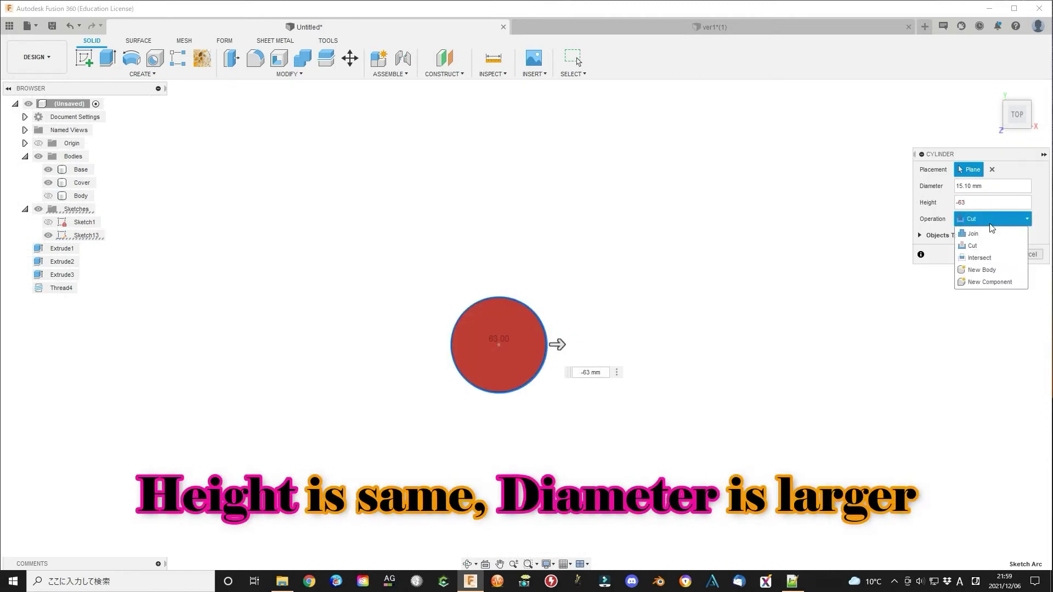
{"action": "left_click", "coordinate": [988, 271]}
{"action": "left_click", "coordinate": [988, 238]}
- Move the new cylinder body straight up until it surrounds the cover and the base
{"action": "left_click", "coordinate": [1019, 134]}
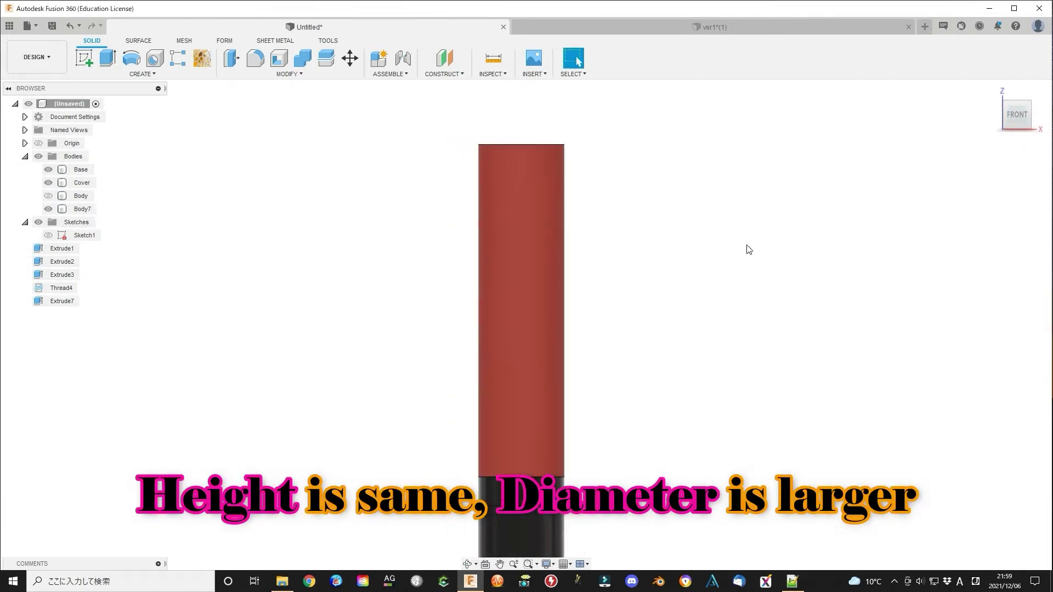
{"action": "left_click", "coordinate": [350, 57]}
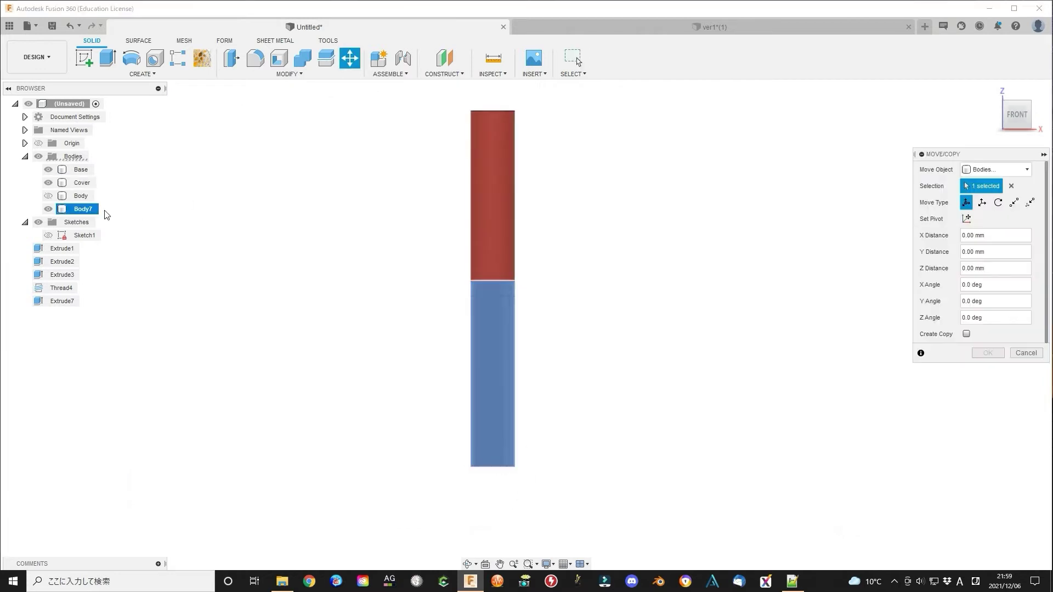
{"action": "left_click", "coordinate": [83, 209]}
{"action": "left_click_drag", "start_coordinate": [459, 477], "coordinate": [461, 298]}
{"action": "scroll", "coordinate": [426, 202], "scroll_direction": "up", "scroll_amount": 3}
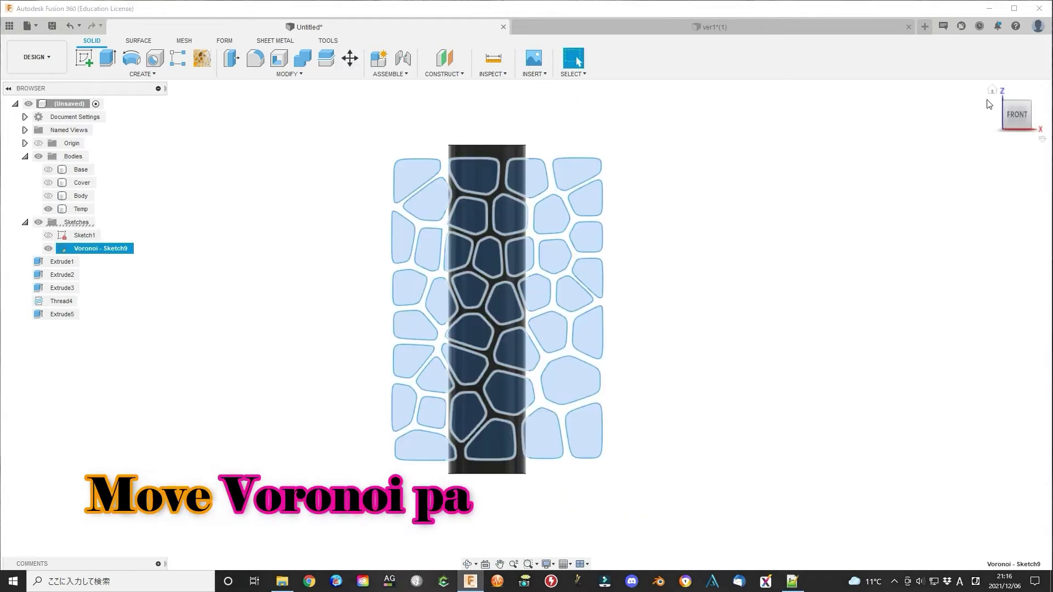
- Move the Voronoi sketch -2 mm in X to adjust its centring over the Temp cylinder
{"action": "key", "text": "m"}
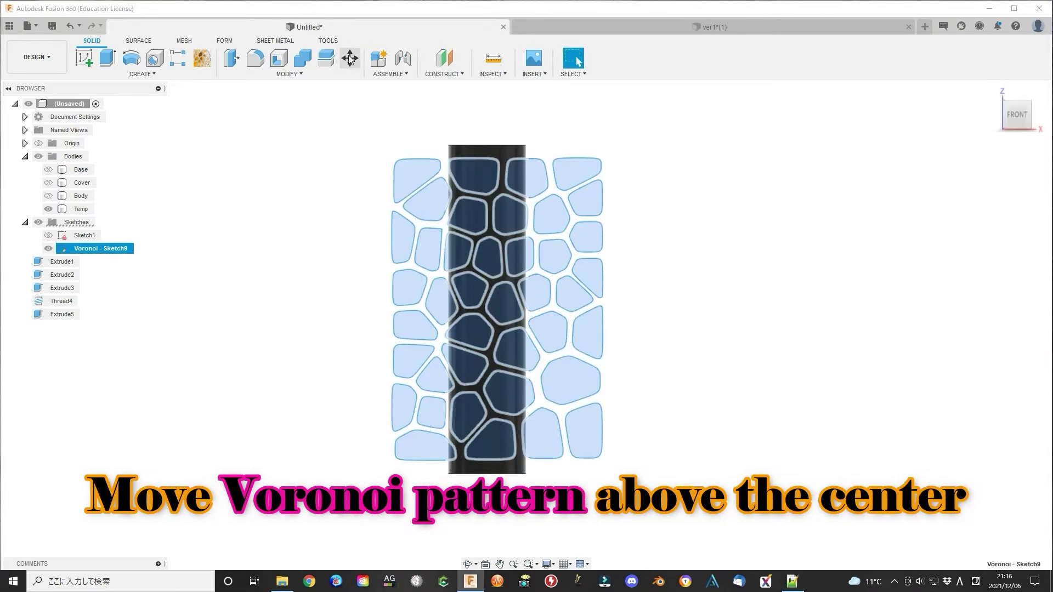
{"action": "left_click", "coordinate": [1018, 102]}
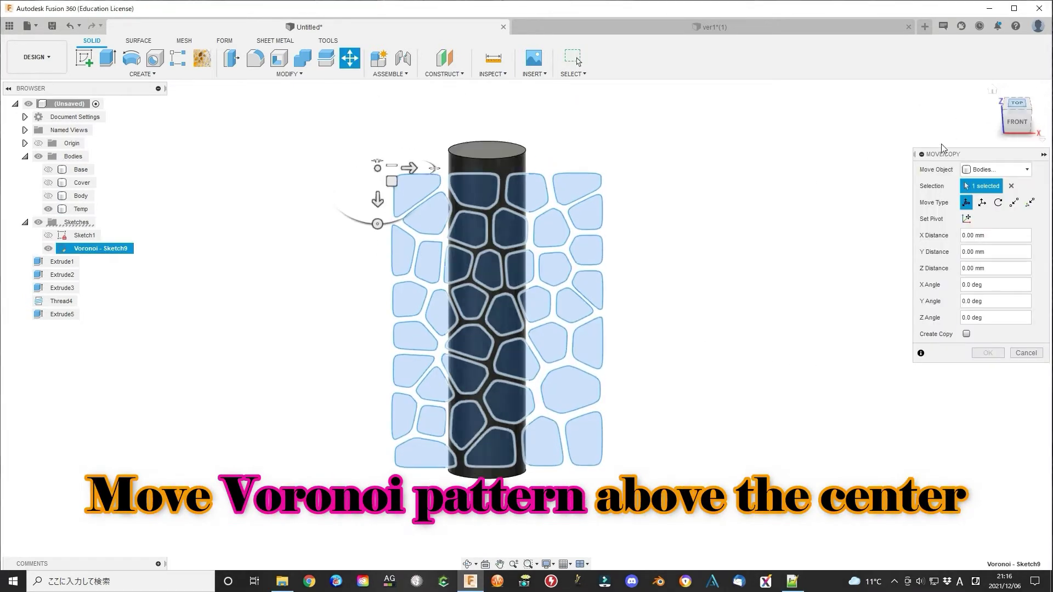
{"action": "scroll", "coordinate": [434, 384], "scroll_direction": "up", "scroll_amount": 3}
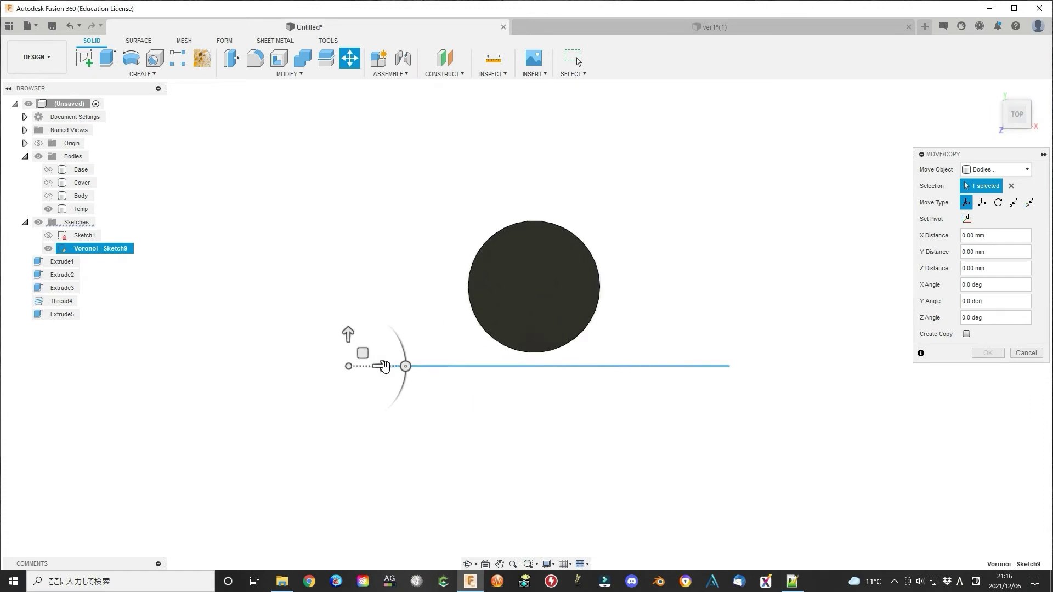
{"action": "left_click_drag", "start_coordinate": [384, 366], "coordinate": [367, 367]}
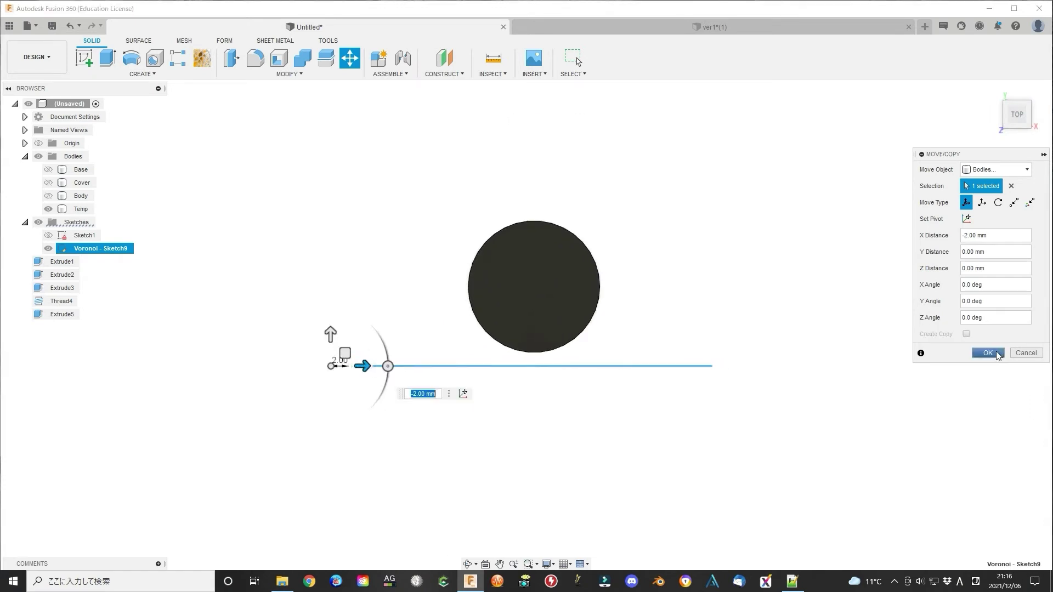
{"action": "left_click", "coordinate": [987, 352]}
{"action": "left_click", "coordinate": [993, 89]}
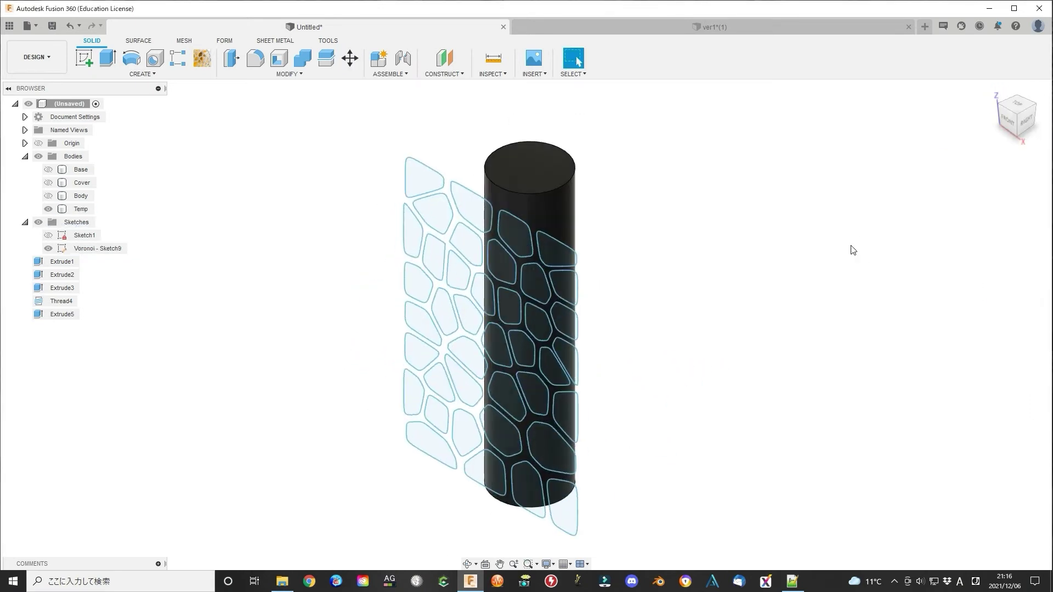
- Try to emboss all the Voronoi cells onto the Temp body's cylindrical face with a depth of 0.5 mm
{"action": "left_click", "coordinate": [141, 74]}
{"action": "left_click", "coordinate": [95, 196]}
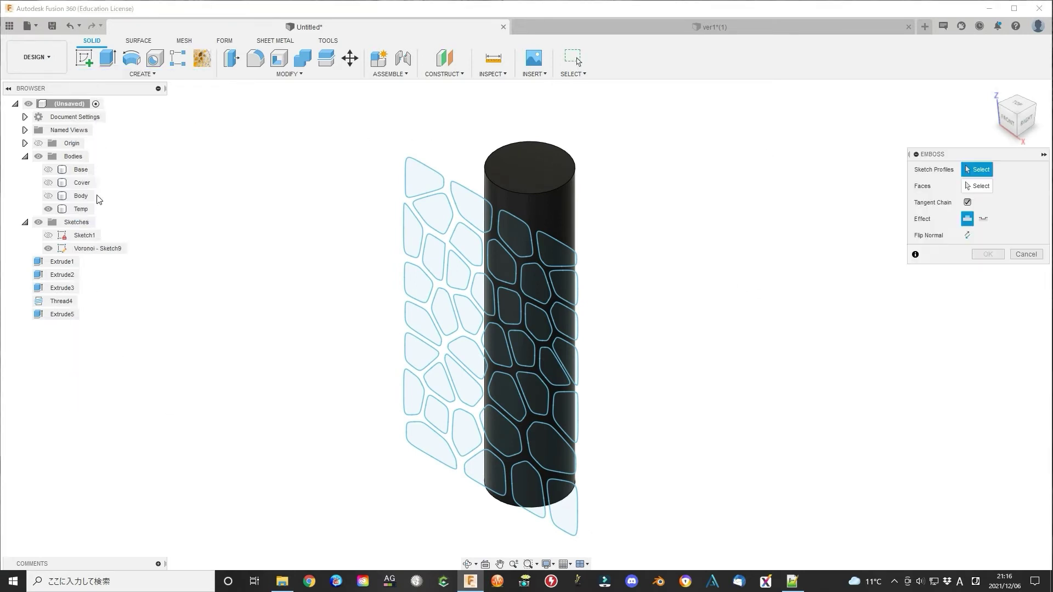
{"action": "left_click", "coordinate": [1016, 110]}
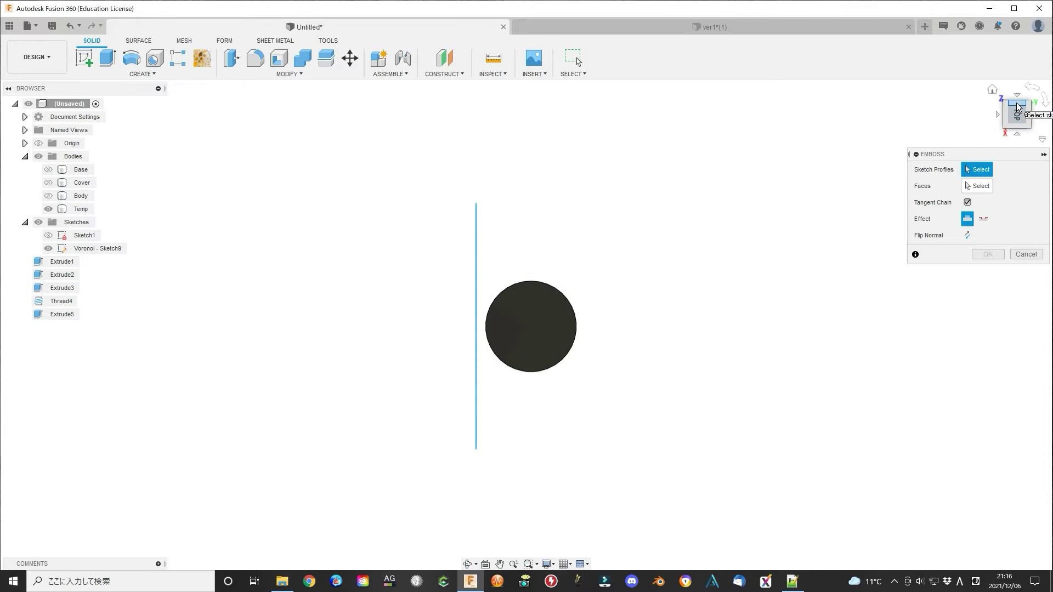
{"action": "mouse_move", "coordinate": [437, 176]}
{"action": "left_mouse_down"}
{"action": "mouse_move", "coordinate": [480, 230]}
{"action": "mouse_move", "coordinate": [483, 468]}
{"action": "left_mouse_up"}
{"action": "left_click", "coordinate": [994, 91]}
{"action": "left_click", "coordinate": [985, 187]}
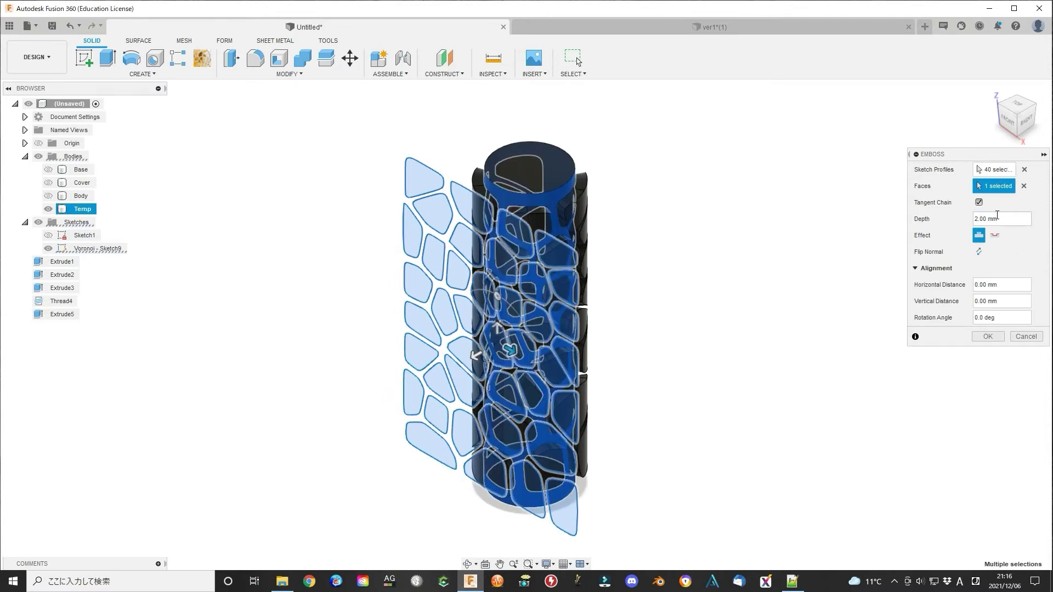
{"action": "mouse_move", "coordinate": [783, 280]}
{"action": "middle_mouse_down", "text": "shift"}
{"action": "mouse_move", "coordinate": [771, 322]}
{"action": "mouse_move", "coordinate": [759, 298]}
{"action": "mouse_move", "coordinate": [768, 291]}
{"action": "middle_mouse_up", "text": "shift"}
{"action": "left_click", "coordinate": [1009, 221]}
{"action": "type", "text": "0."}
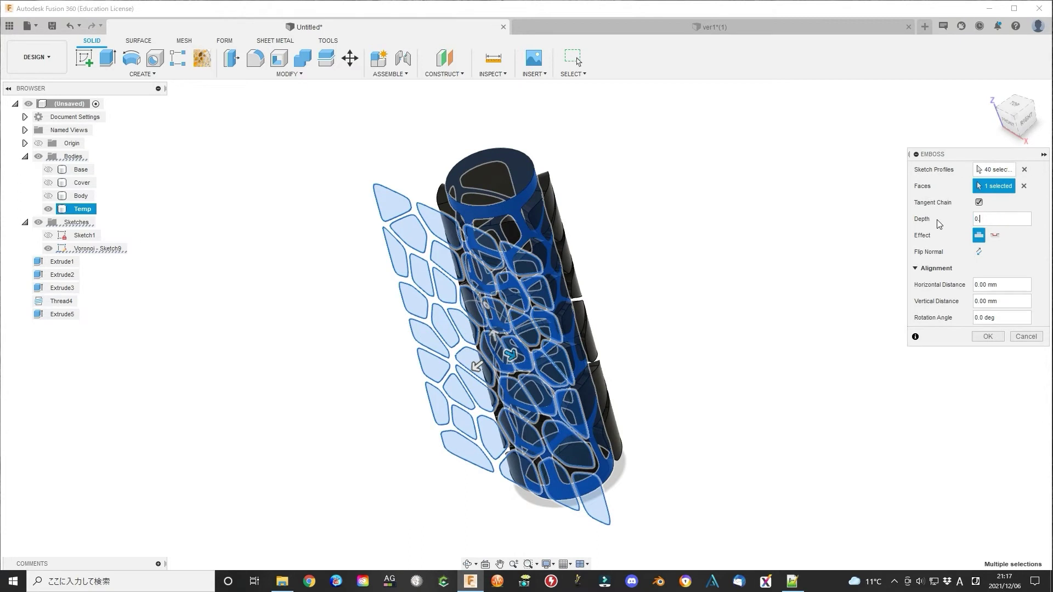
{"action": "type", "text": "5"}
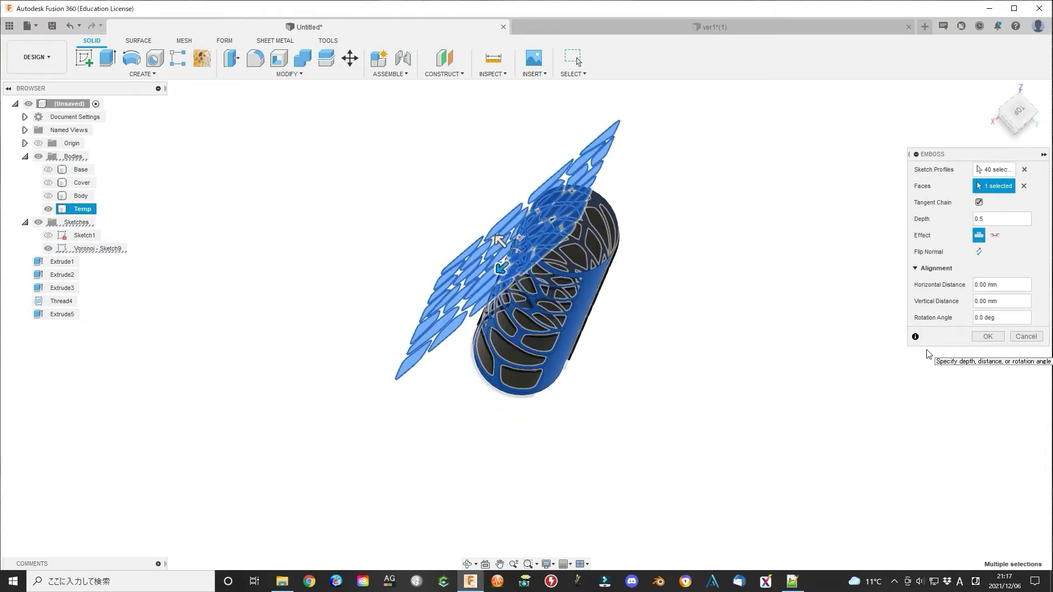
- Check from above how far the embossed pattern wraps around the cylinder and where its ends meet
{"action": "left_click", "coordinate": [1018, 112]}
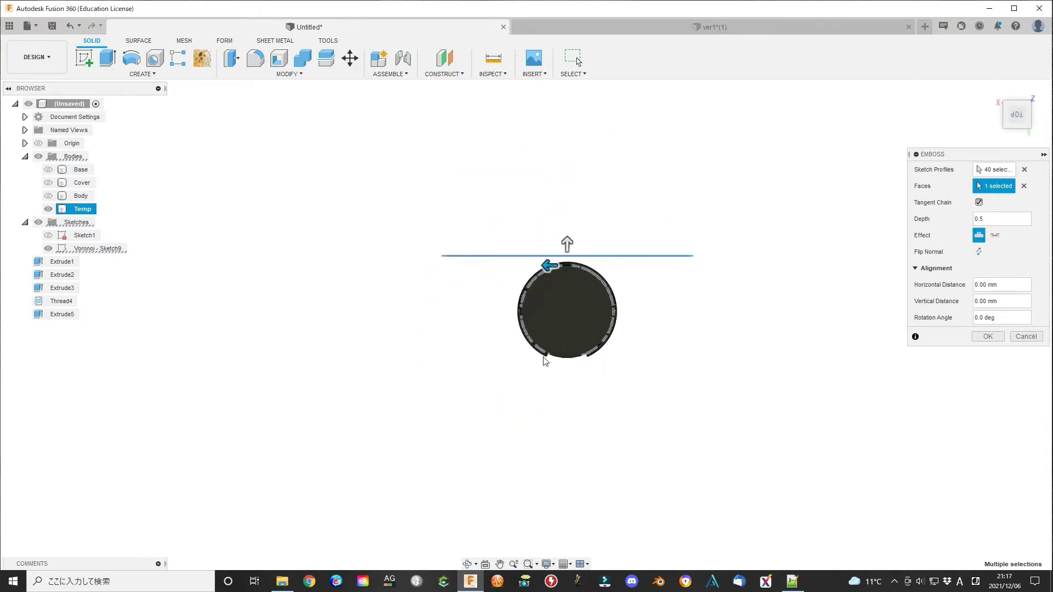
{"action": "scroll", "coordinate": [574, 346], "scroll_direction": "up", "scroll_amount": 4}
{"action": "middle_click_drag", "start_coordinate": [722, 384], "coordinate": [714, 412]}
{"action": "scroll", "coordinate": [699, 395], "scroll_direction": "up", "scroll_amount": 1}
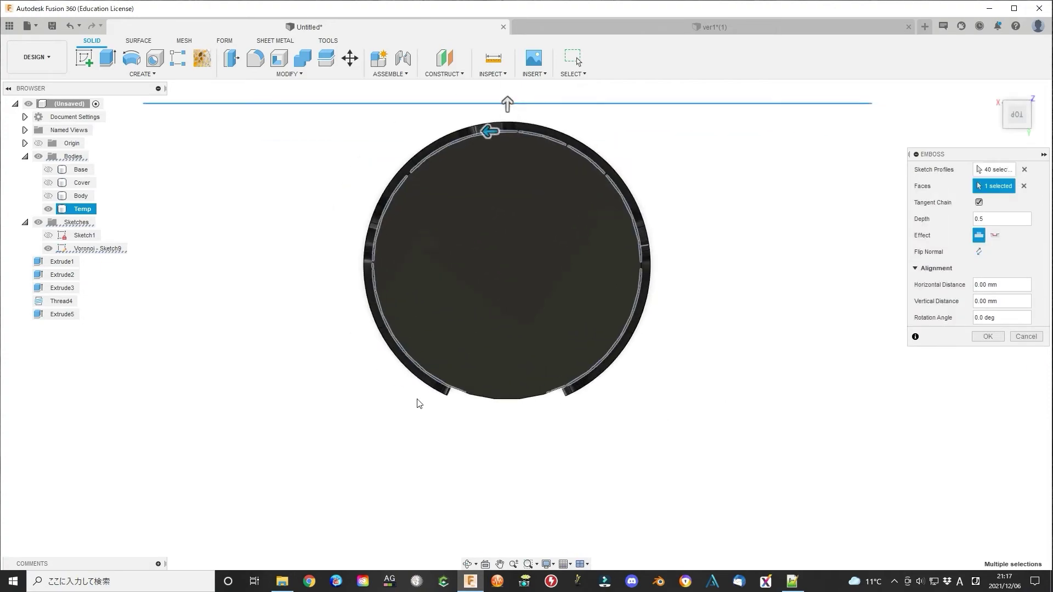
{"action": "mouse_move", "coordinate": [672, 357]}
{"action": "middle_mouse_down", "text": "shift"}
{"action": "mouse_move", "coordinate": [681, 416]}
{"action": "mouse_move", "coordinate": [671, 434]}
{"action": "mouse_move", "coordinate": [683, 456]}
{"action": "middle_mouse_up", "text": "shift"}
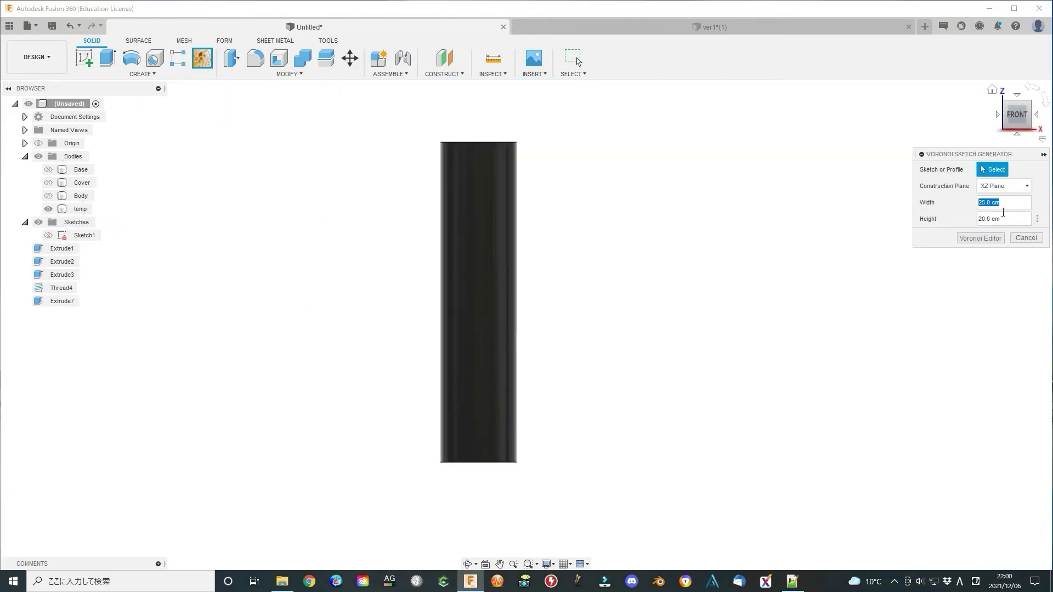
- Generate a curved-cell Voronoi sketch on the XZ plane with width 49, height 63 and a reduced cell count
{"action": "type", "text": "49"}
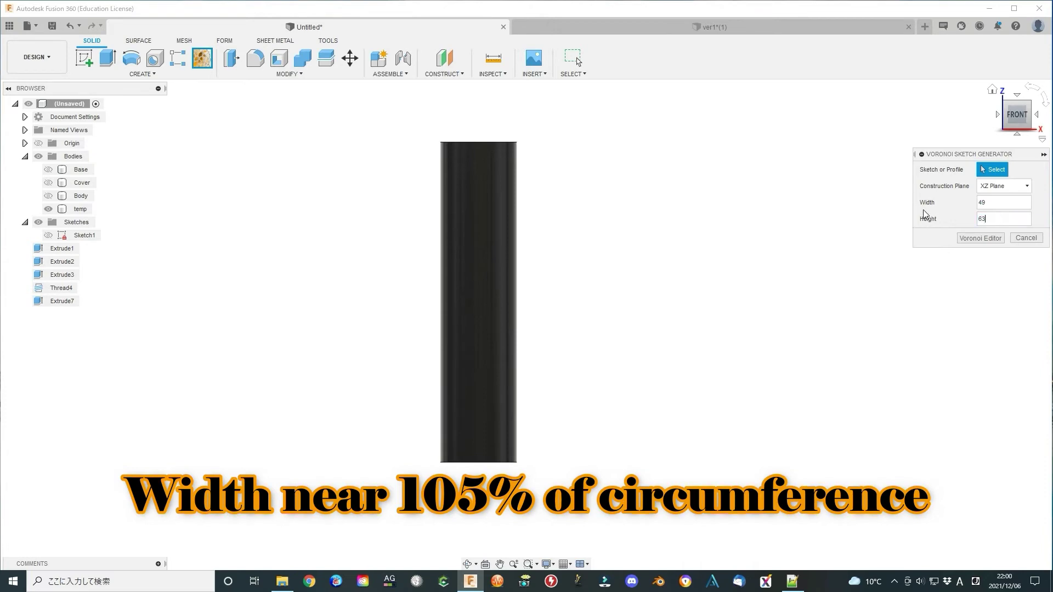
{"action": "left_click", "coordinate": [981, 238]}
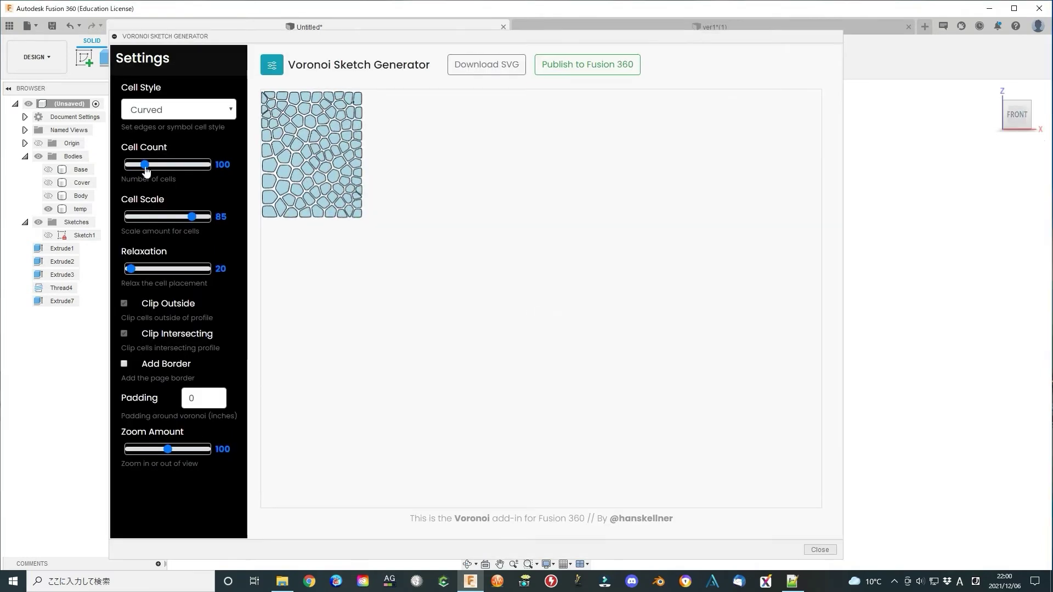
{"action": "left_click_drag", "start_coordinate": [145, 165], "coordinate": [135, 164]}
{"action": "left_click", "coordinate": [602, 70]}
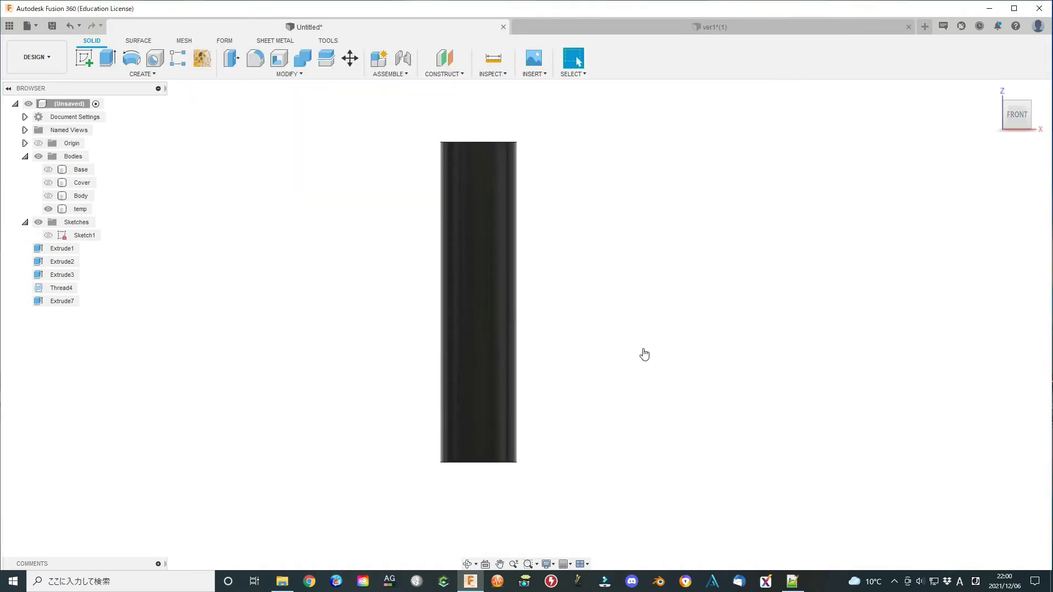
- Move the new Voronoi sketch up 58 mm, -26 mm in X, and forward so it lies centred in front of the temp cylinder
{"action": "left_click", "coordinate": [105, 248]}
{"action": "scroll", "coordinate": [436, 207], "scroll_direction": "up", "scroll_amount": 3}
{"action": "left_click_drag", "start_coordinate": [439, 369], "coordinate": [447, 152]}
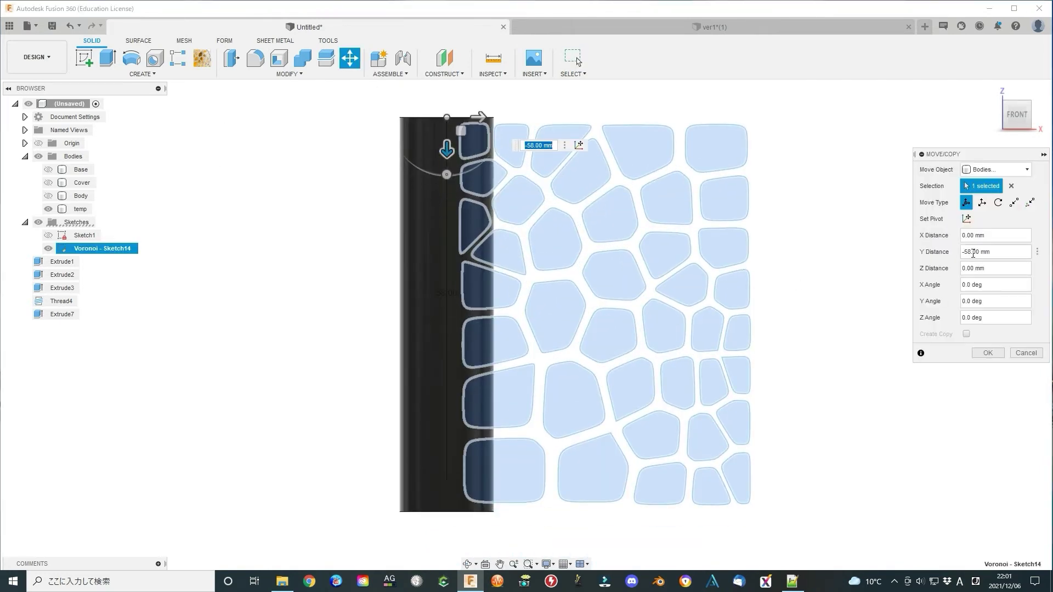
{"action": "left_click_drag", "start_coordinate": [480, 117], "coordinate": [316, 117]}
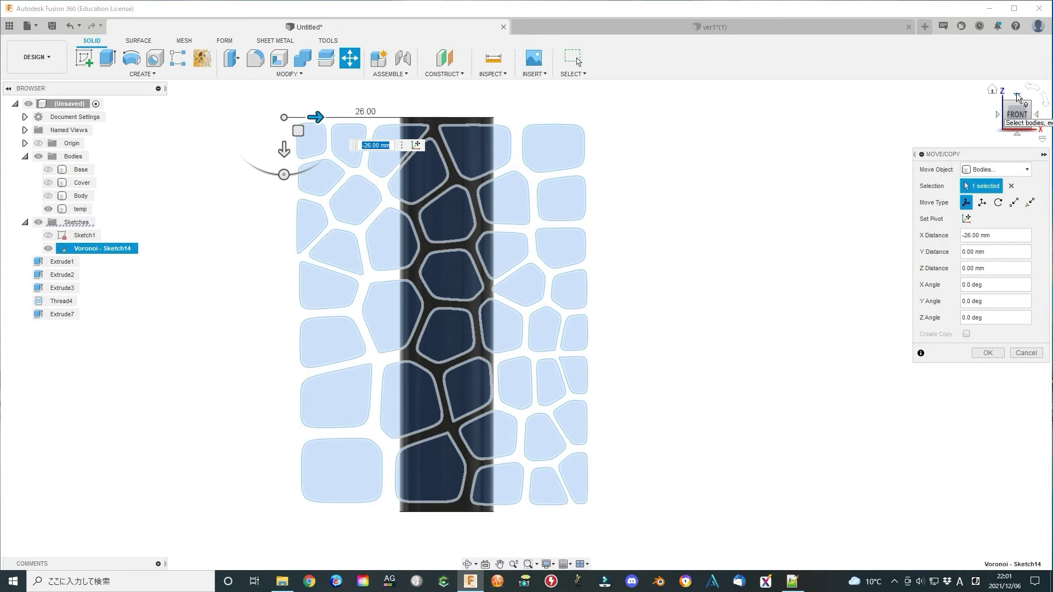
{"action": "left_click", "coordinate": [1017, 91]}
{"action": "left_click_drag", "start_coordinate": [283, 303], "coordinate": [283, 360]}
{"action": "left_click", "coordinate": [981, 354]}
{"action": "left_click", "coordinate": [991, 91]}
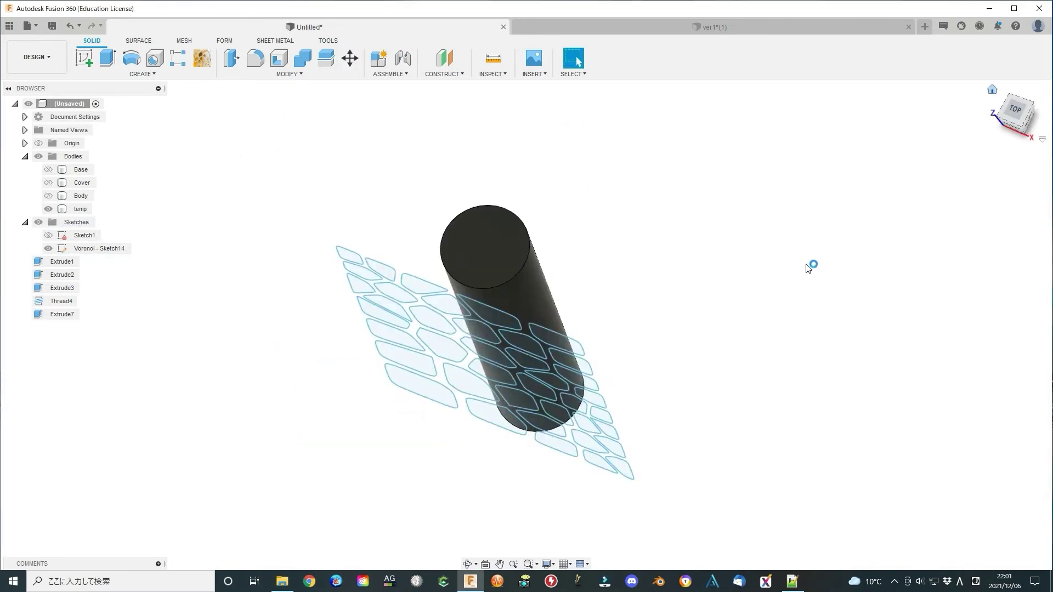
- Emboss all the Voronoi cells onto the temp body's cylindrical face with a depth of 1 mm
{"action": "left_click", "coordinate": [142, 73]}
{"action": "left_click", "coordinate": [98, 196]}
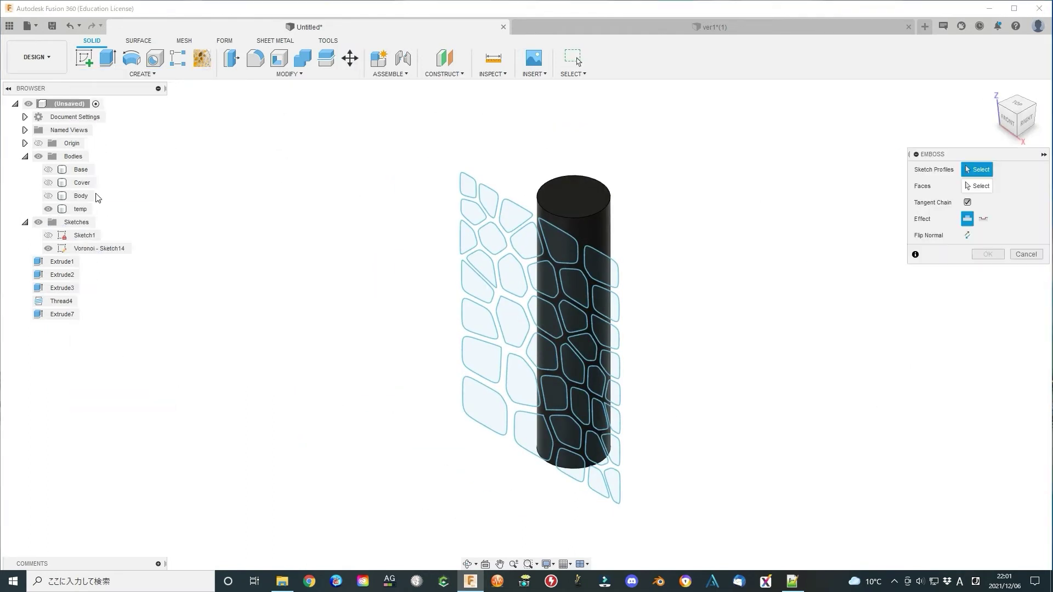
{"action": "left_click", "coordinate": [1016, 109]}
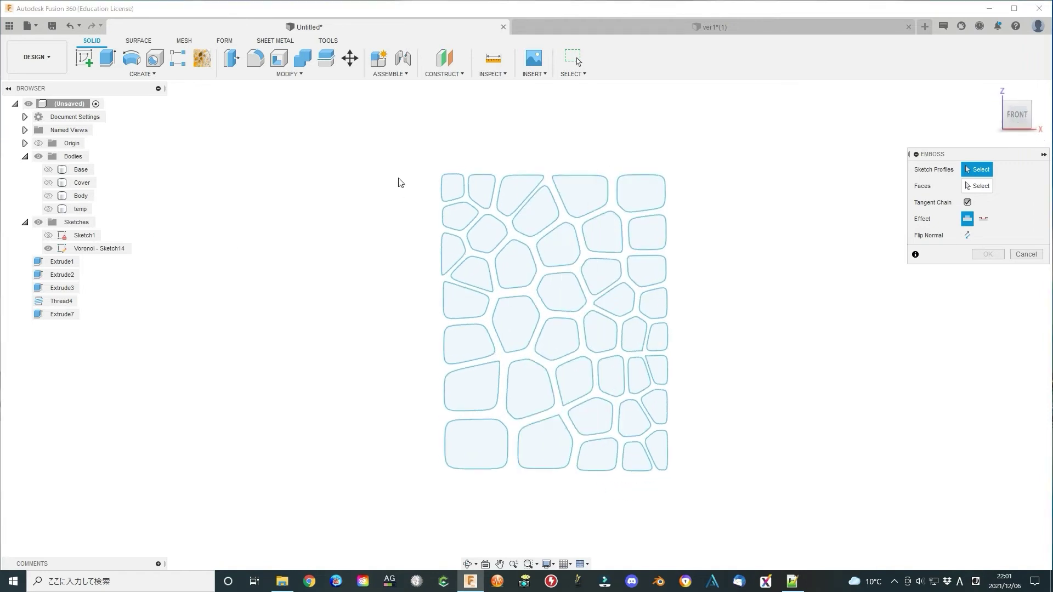
{"action": "left_click_drag", "start_coordinate": [406, 149], "coordinate": [762, 482]}
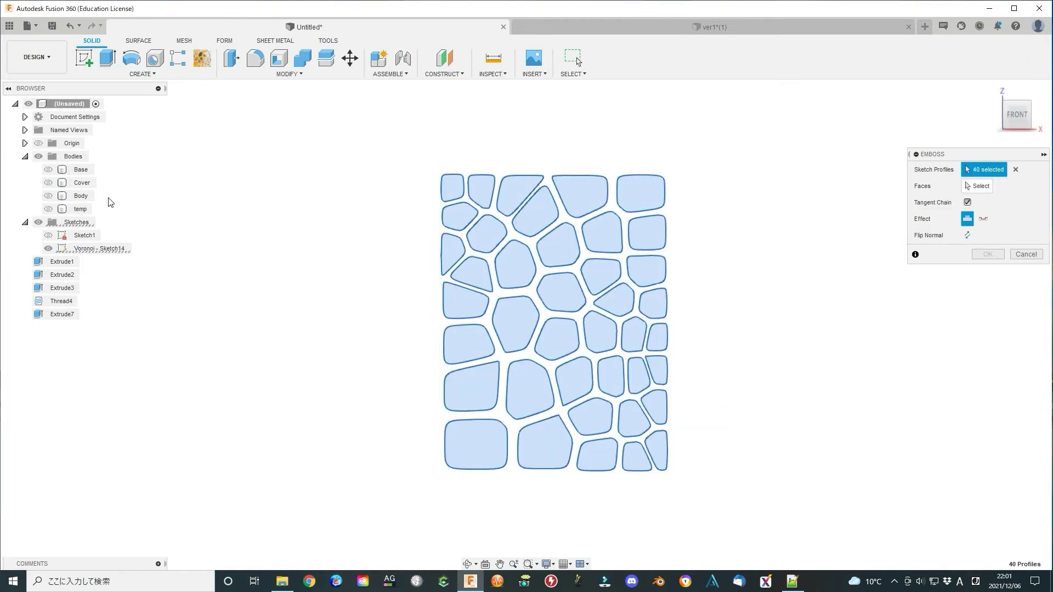
{"action": "left_click", "coordinate": [50, 210]}
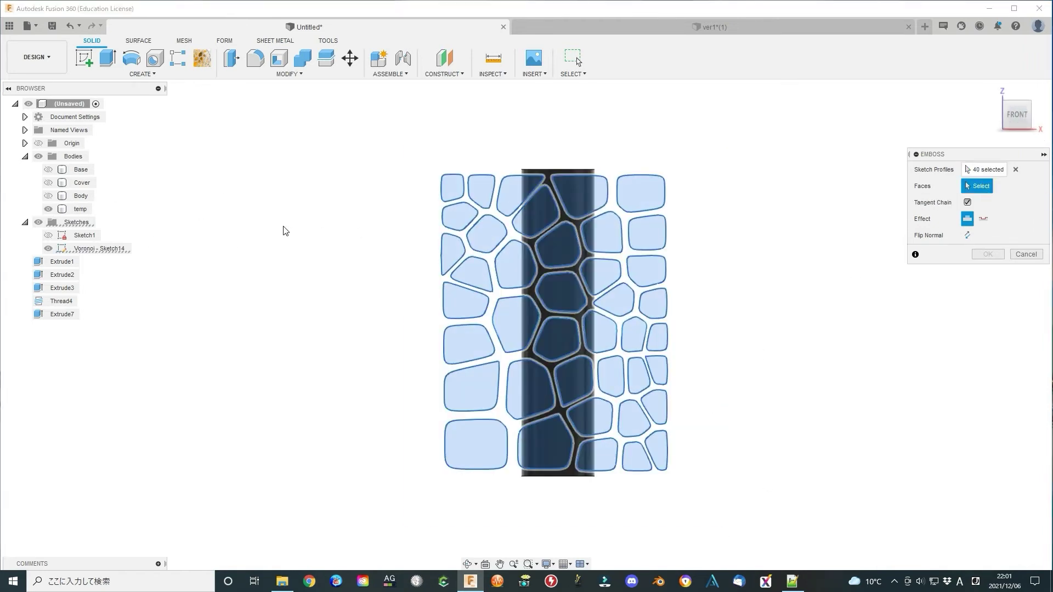
{"action": "middle_click_drag", "start_coordinate": [741, 301], "coordinate": [785, 311], "text": "shift"}
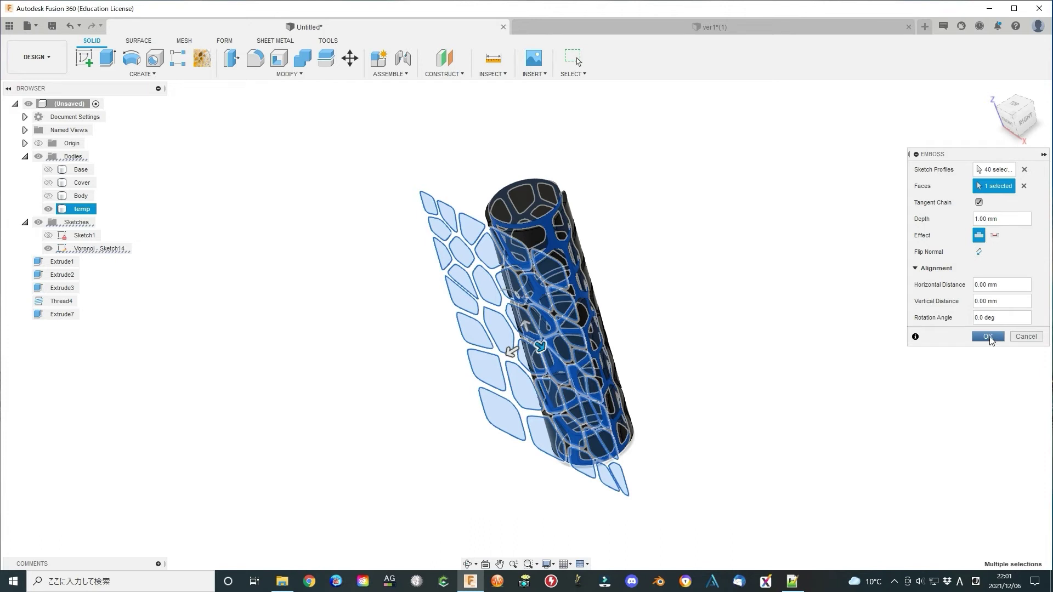
{"action": "left_click", "coordinate": [988, 337]}
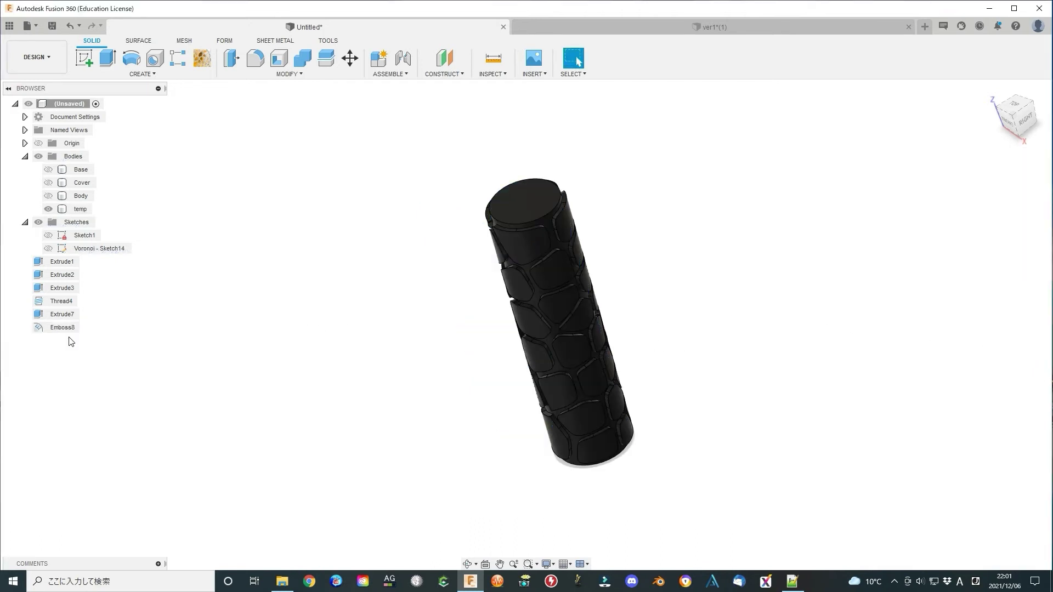
{"action": "middle_click_drag", "start_coordinate": [722, 369], "coordinate": [562, 306], "text": "shift"}
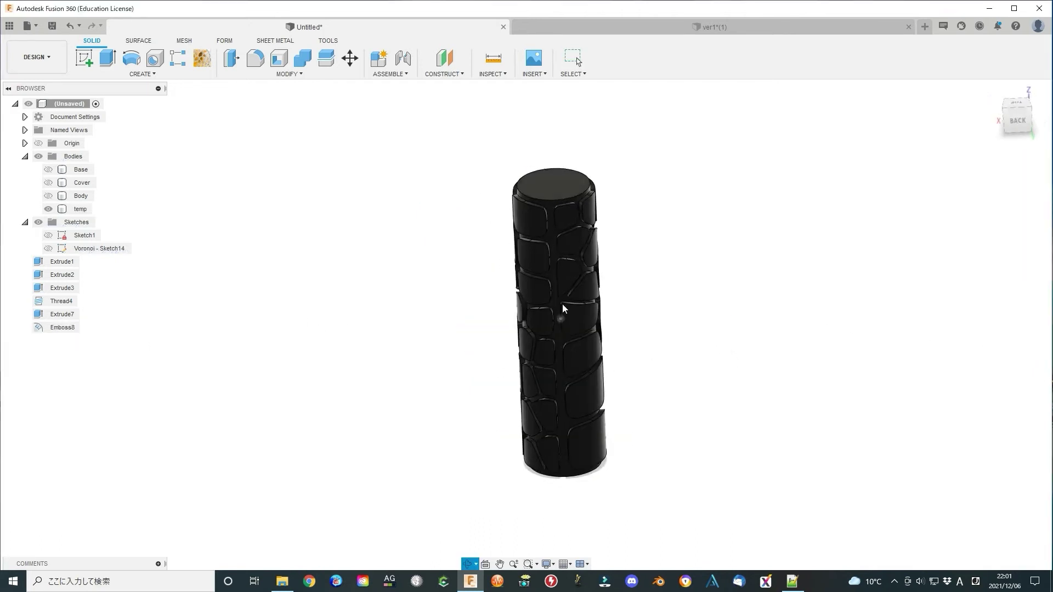
- Split the temp body with the visible Cover's open-end ring face as the splitting tool, and show the temp body again
{"action": "left_click", "coordinate": [47, 196]}
{"action": "left_click", "coordinate": [47, 184]}
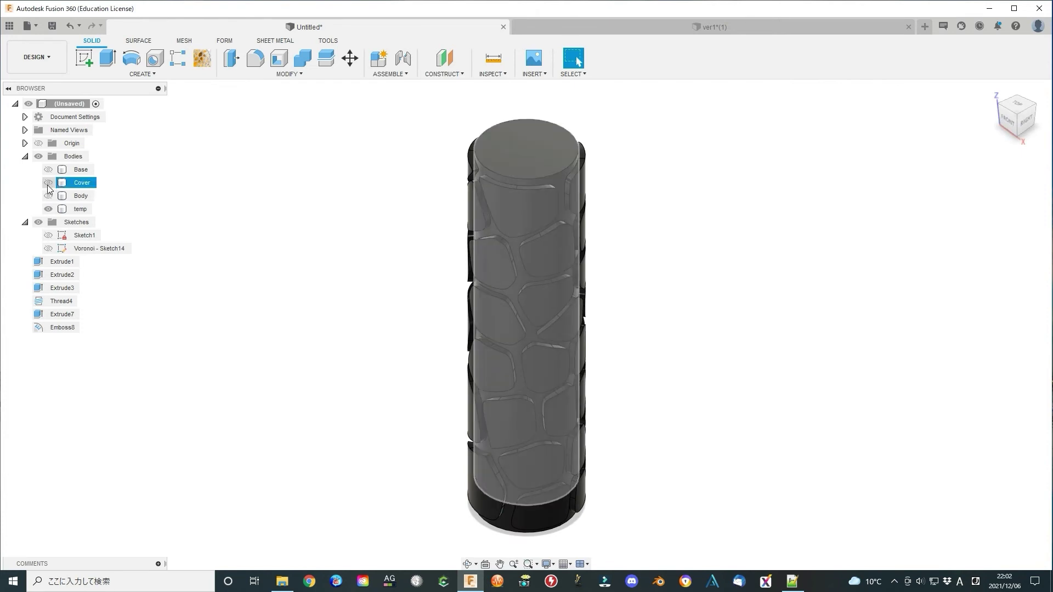
{"action": "left_click", "coordinate": [289, 74]}
{"action": "left_click", "coordinate": [260, 220]}
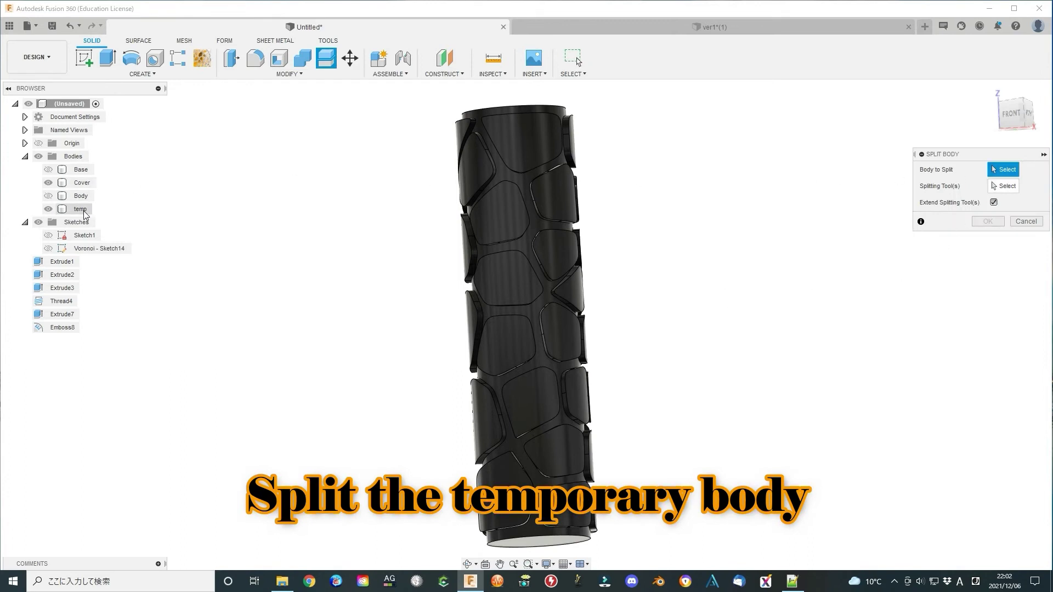
{"action": "left_click", "coordinate": [81, 209]}
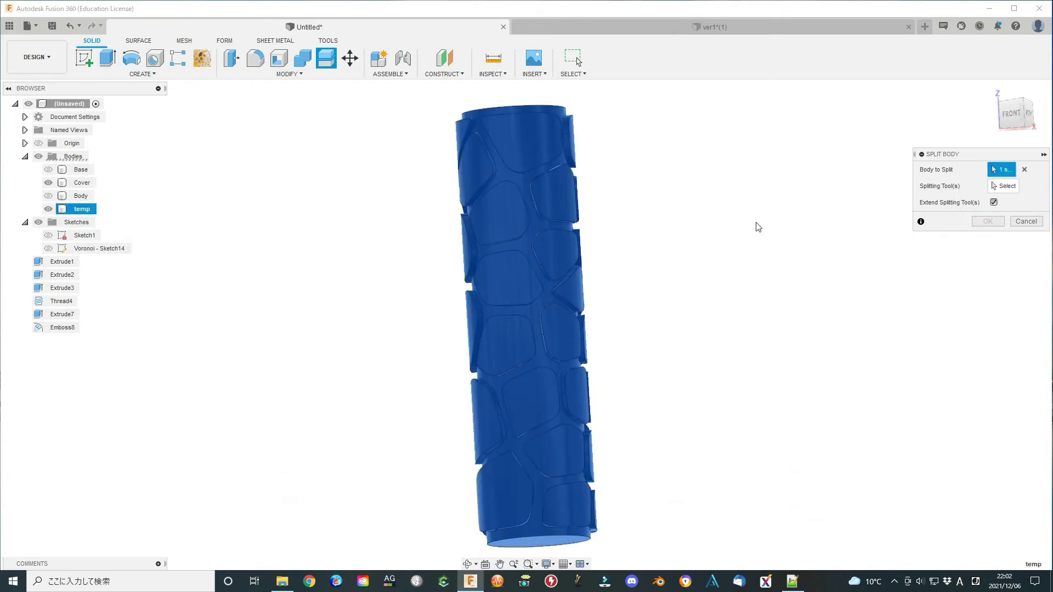
{"action": "left_click", "coordinate": [1006, 187]}
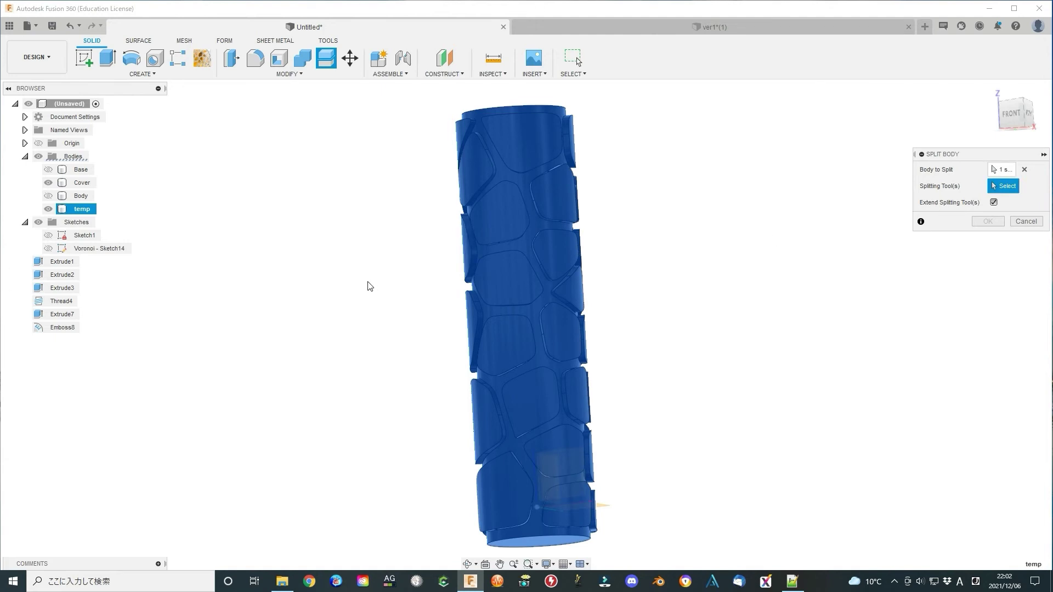
{"action": "left_click", "coordinate": [48, 209]}
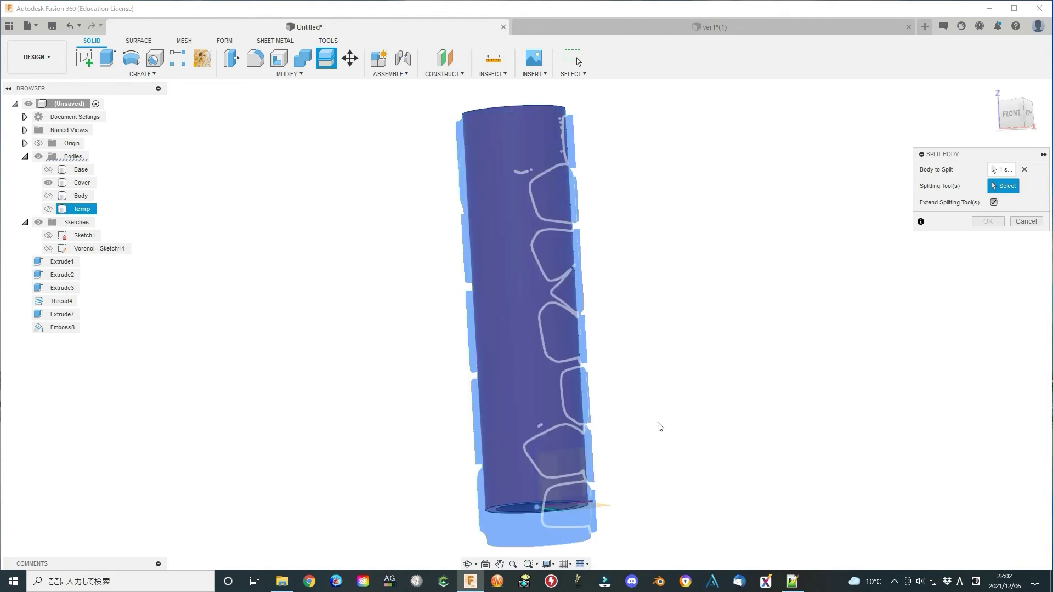
{"action": "middle_click_drag", "start_coordinate": [681, 455], "coordinate": [658, 384], "text": "shift"}
{"action": "scroll", "coordinate": [587, 458], "scroll_direction": "up", "scroll_amount": 3}
{"action": "middle_click_drag", "start_coordinate": [707, 416], "coordinate": [741, 354]}
{"action": "scroll", "coordinate": [741, 362], "scroll_direction": "up", "scroll_amount": 3}
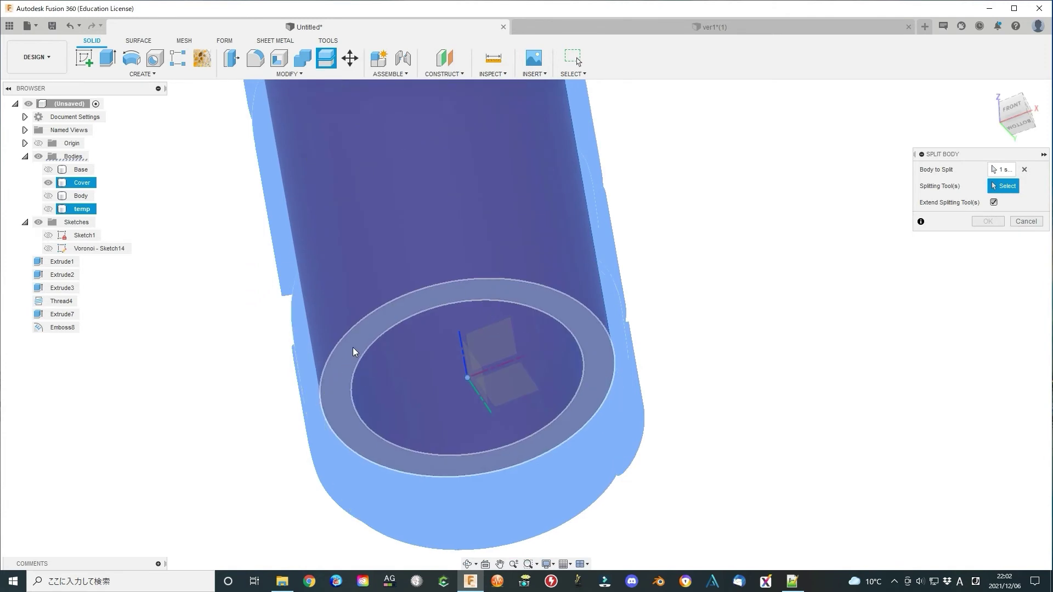
{"action": "left_click", "coordinate": [354, 351]}
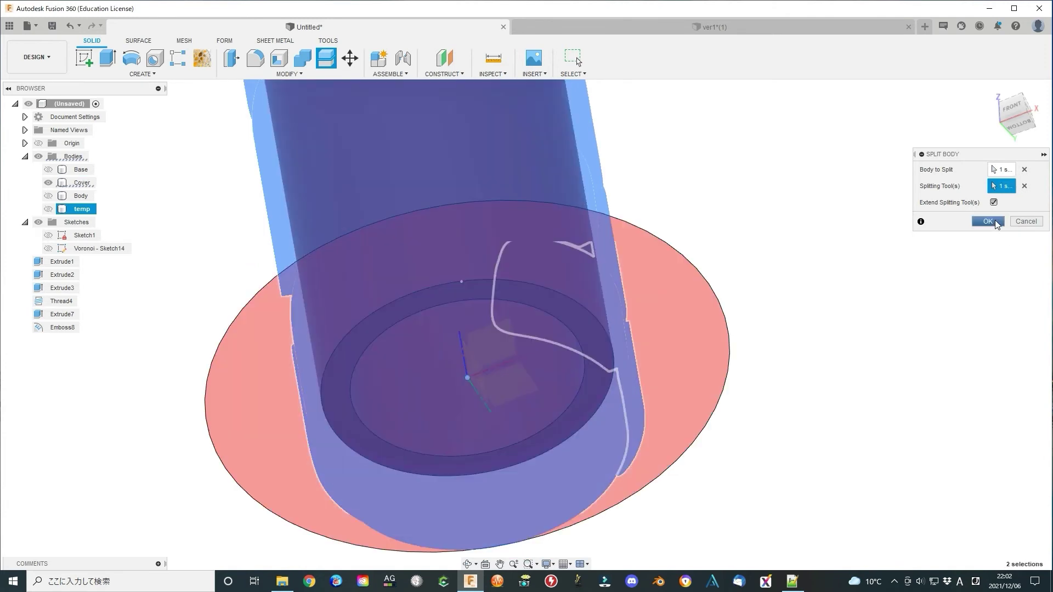
{"action": "left_click", "coordinate": [989, 222]}
{"action": "scroll", "coordinate": [762, 275], "scroll_direction": "down", "scroll_amount": 3}
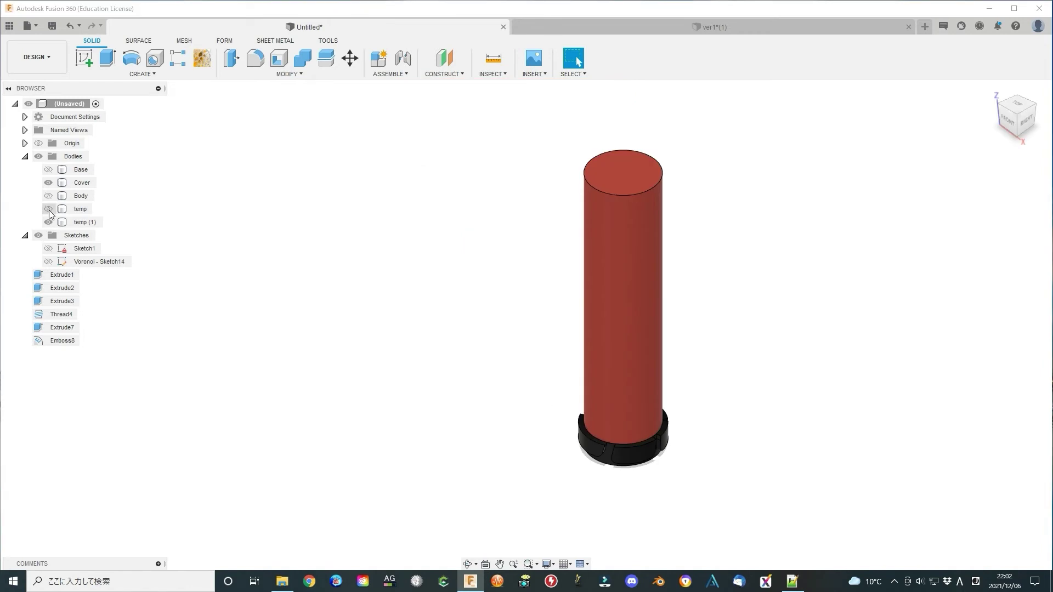
{"action": "left_click", "coordinate": [48, 209]}
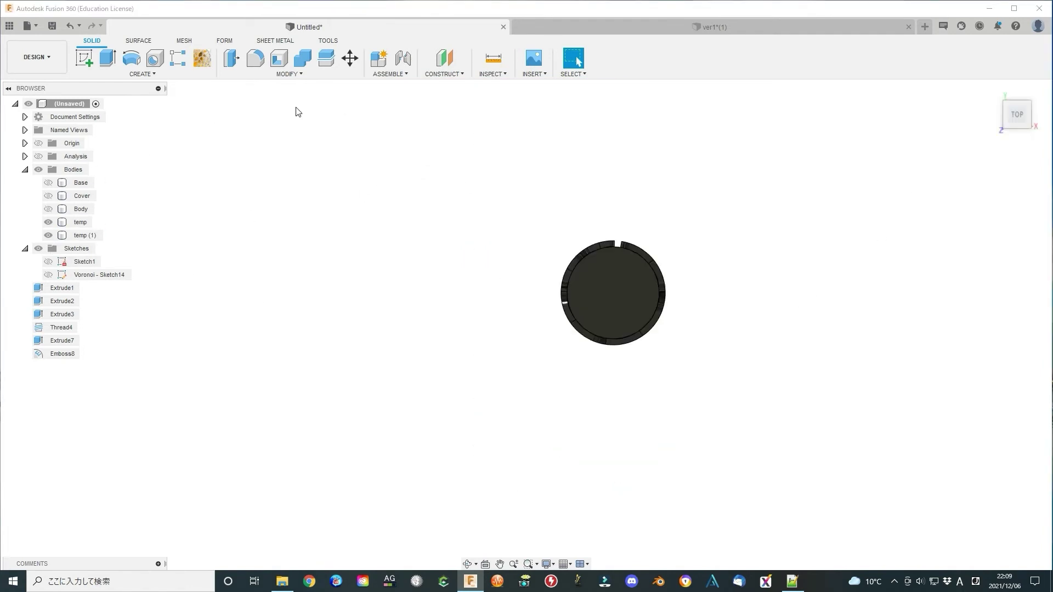
- Cut a cylinder 15 mm in diameter and 65 mm deep into the temp bodies, centred on the origin at their top face
{"action": "left_click", "coordinate": [142, 73]}
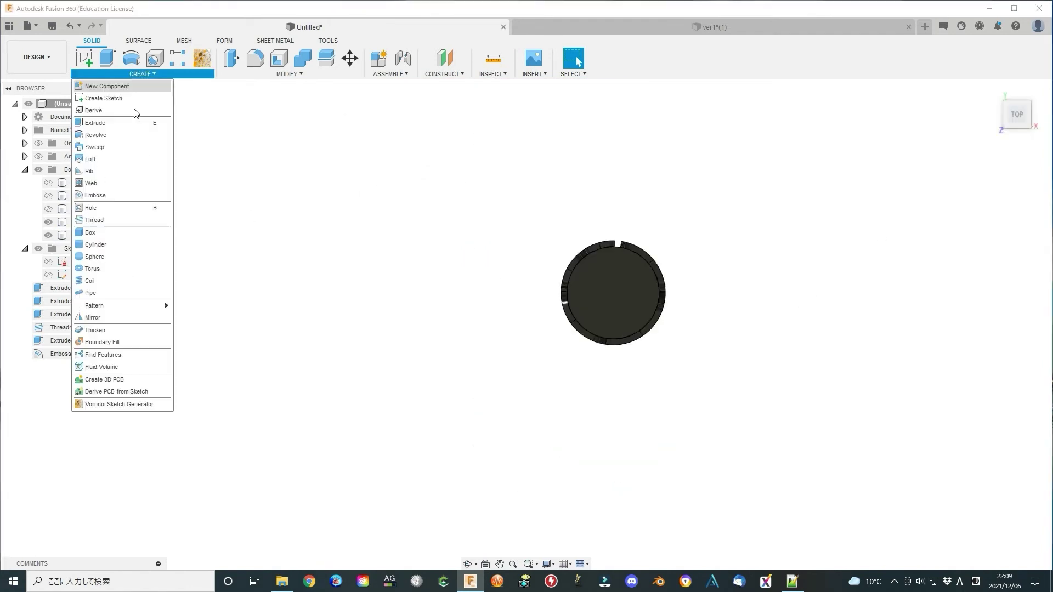
{"action": "left_click", "coordinate": [103, 244]}
{"action": "left_click", "coordinate": [611, 314]}
{"action": "left_click", "coordinate": [613, 293]}
{"action": "type", "text": "15"}
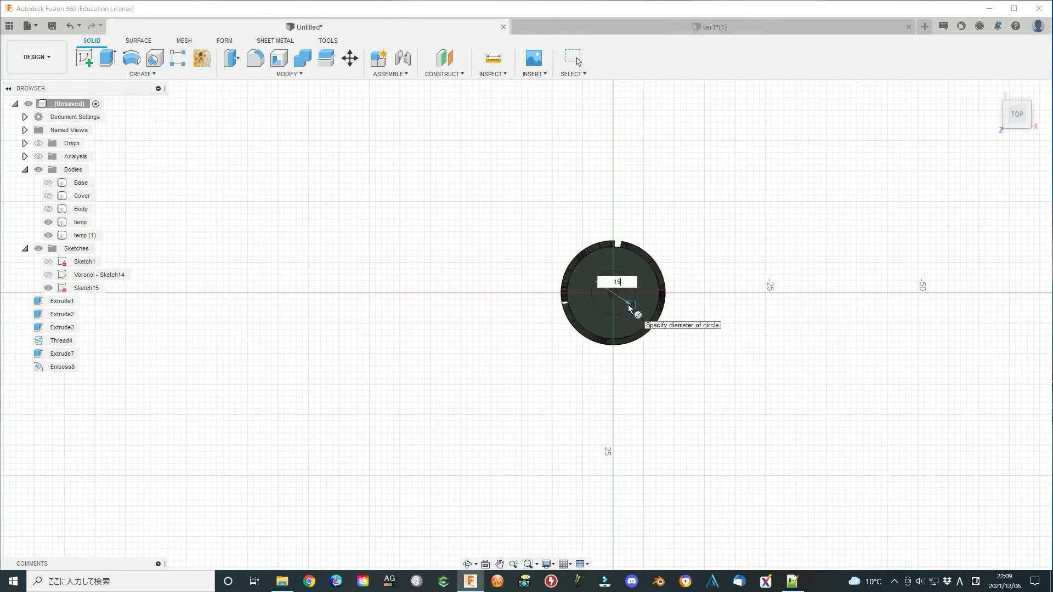
{"action": "key", "text": "Return"}
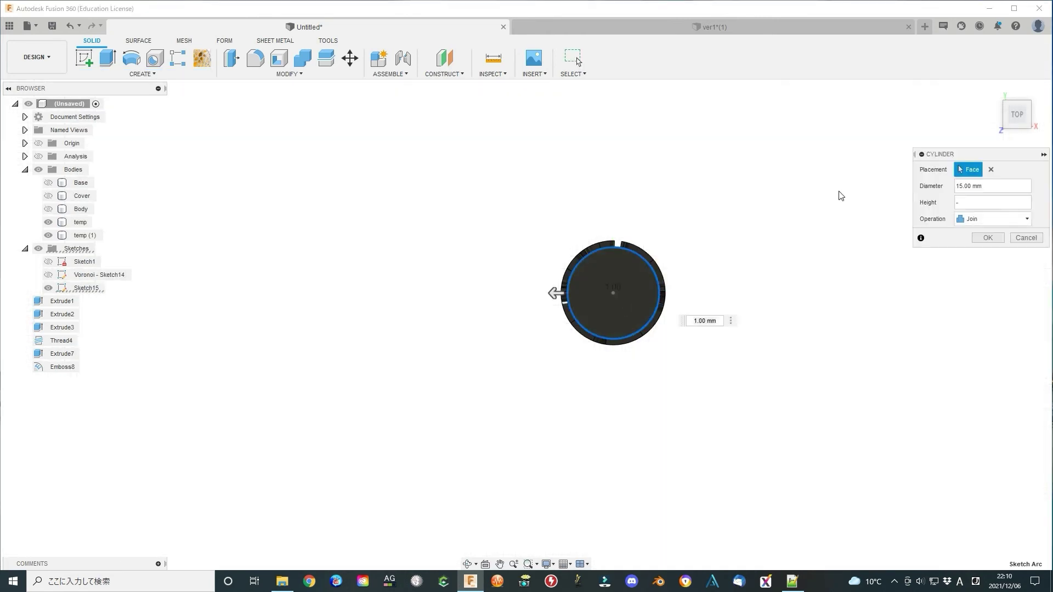
{"action": "type", "text": "-80"}
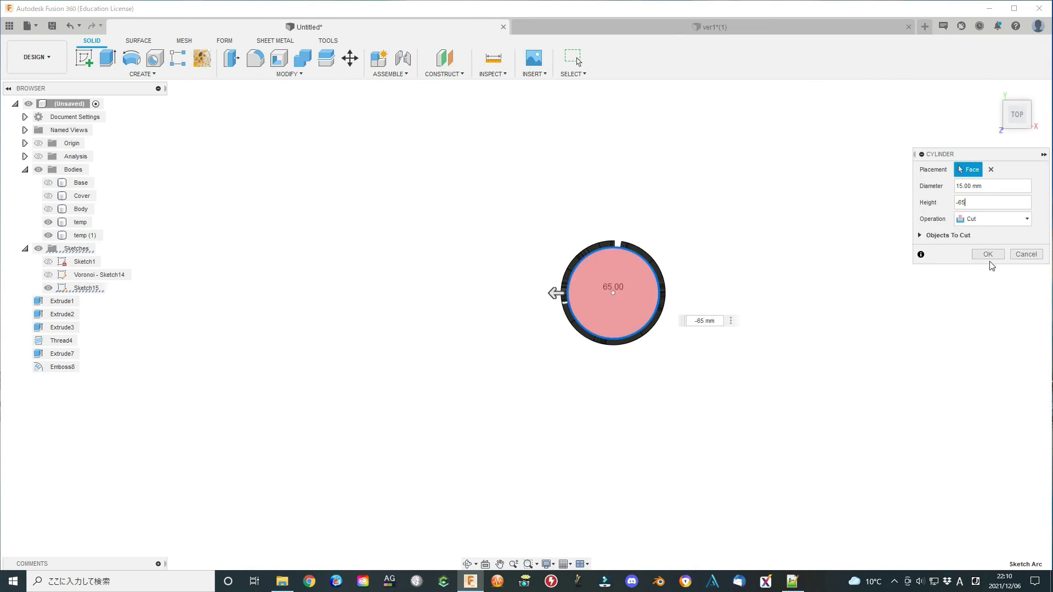
{"action": "left_click", "coordinate": [989, 257]}
{"action": "middle_click_drag", "start_coordinate": [713, 397], "coordinate": [768, 324], "text": "shift"}
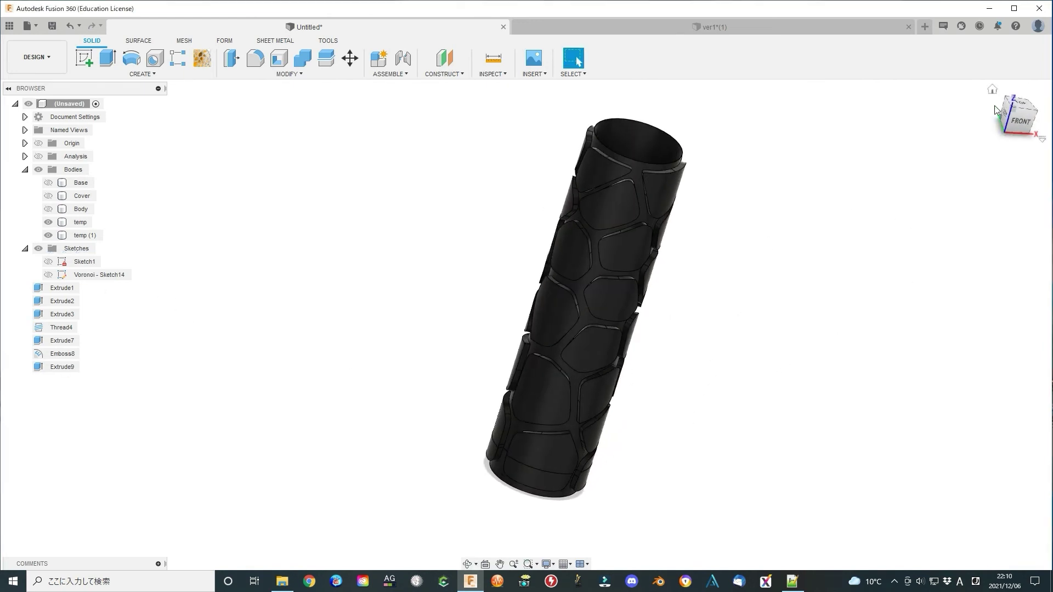
{"action": "left_click", "coordinate": [990, 89]}
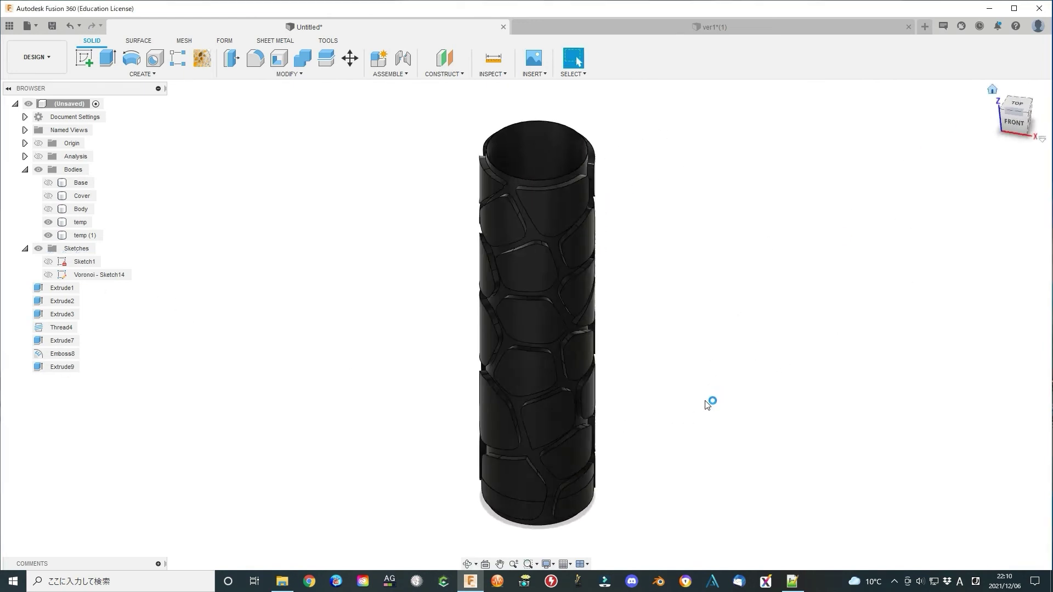
- Combine the upper temp body with the Cover using the Join operation, with the Cover as the target body
{"action": "left_click", "coordinate": [48, 223]}
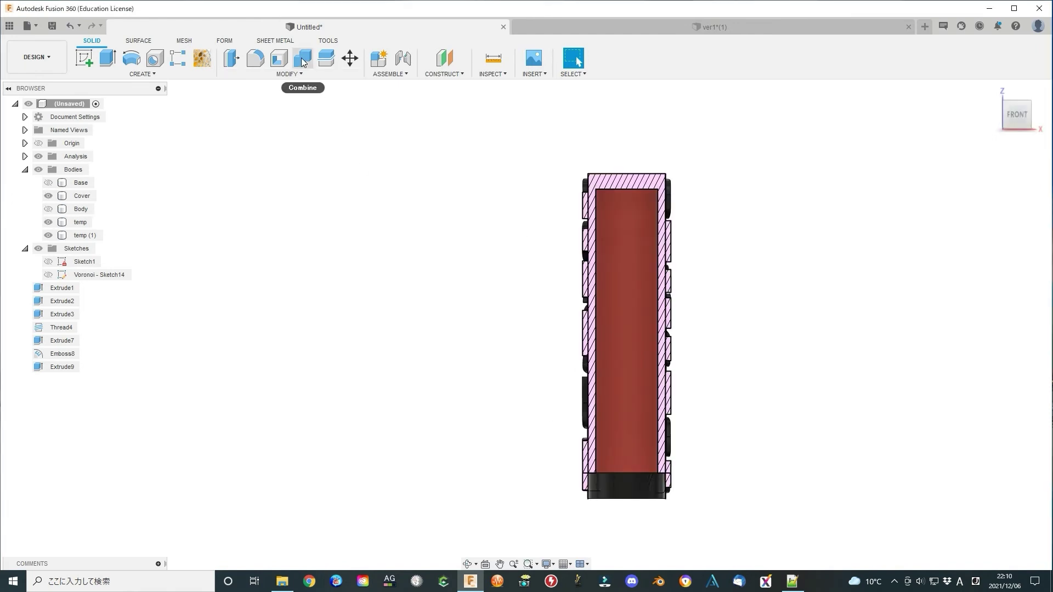
{"action": "left_click", "coordinate": [302, 59]}
{"action": "left_click", "coordinate": [80, 222]}
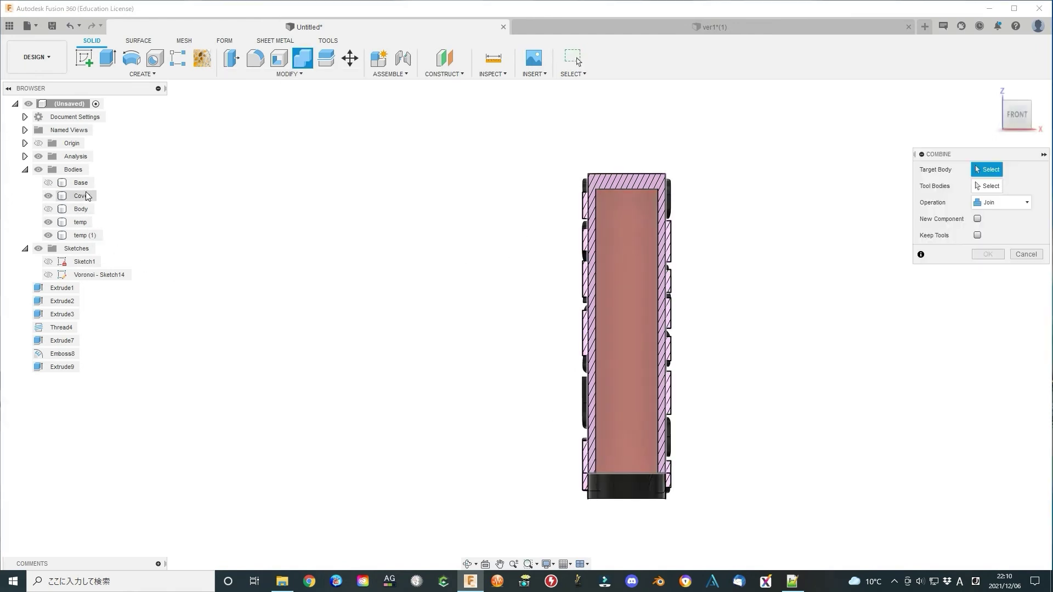
{"action": "left_click", "coordinate": [584, 392]}
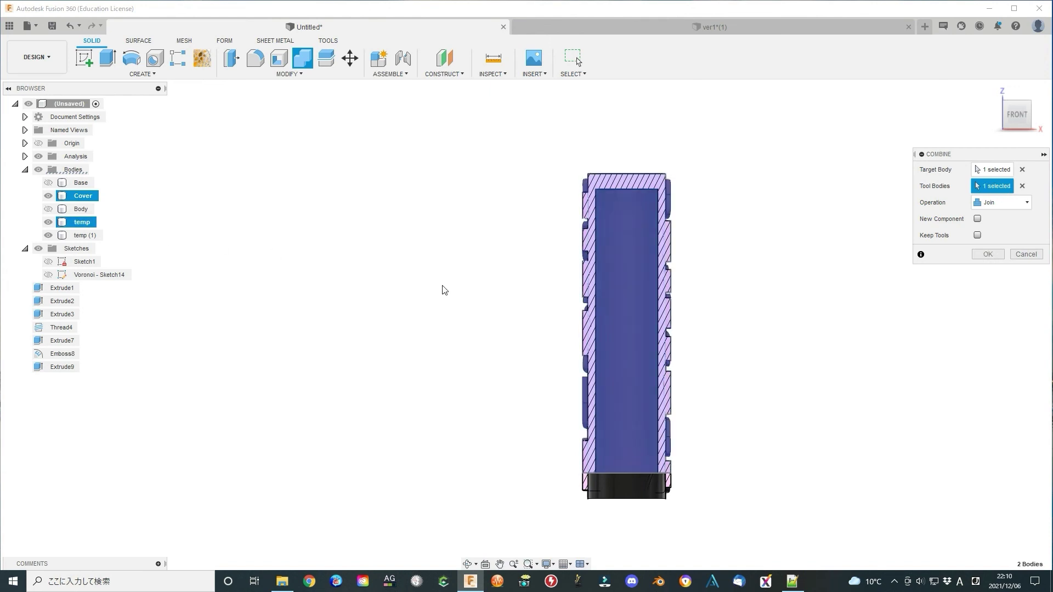
{"action": "left_click", "coordinate": [991, 254]}
{"action": "middle_click_drag", "start_coordinate": [775, 347], "coordinate": [821, 357], "text": "shift"}
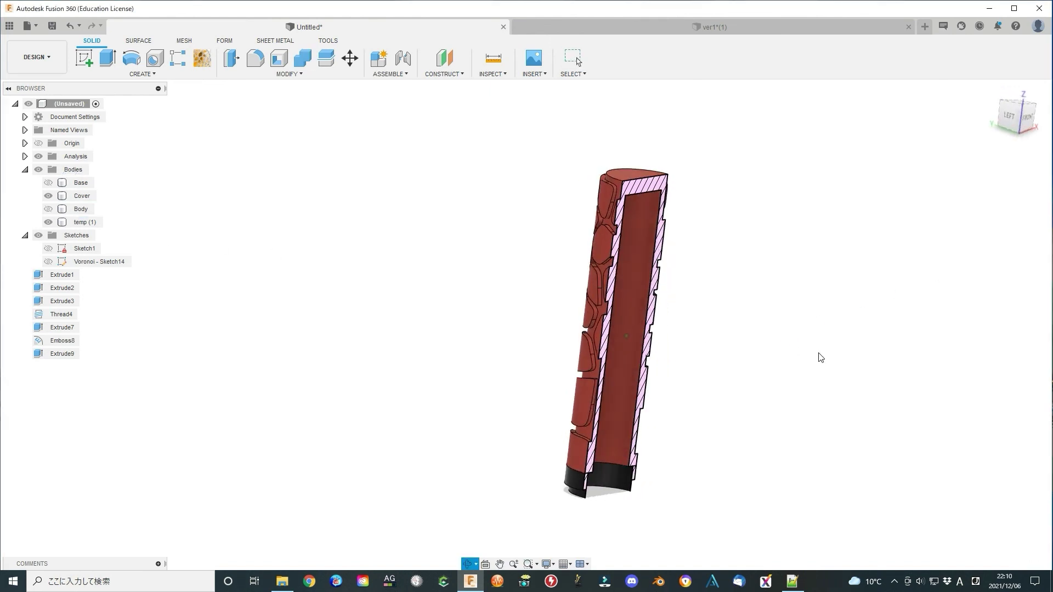
- Show the Base body and join the temp (1) body to it, with the Base as the target
{"action": "left_click", "coordinate": [48, 183]}
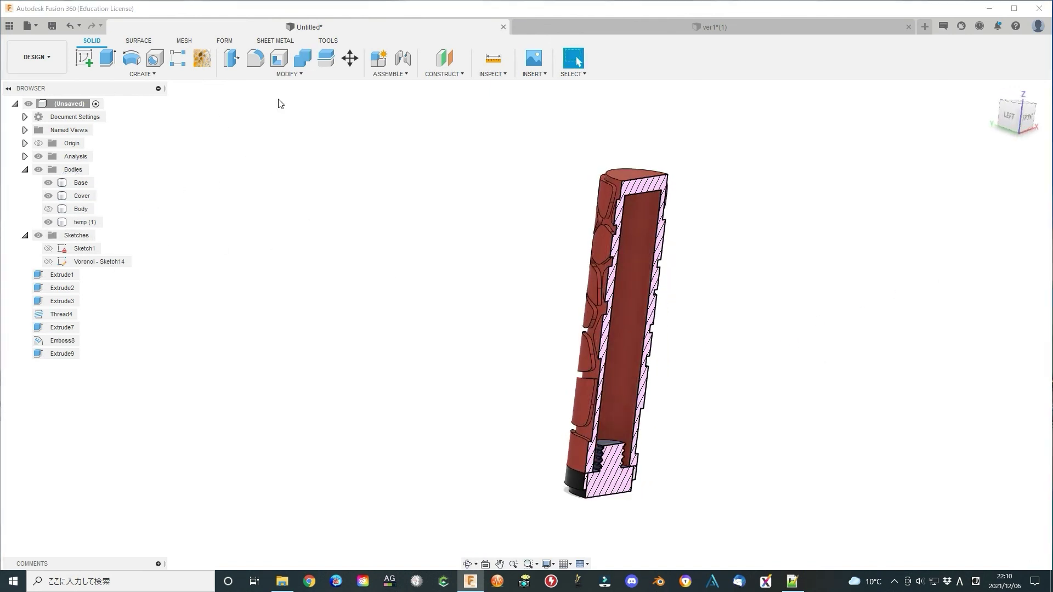
{"action": "left_click", "coordinate": [81, 183]}
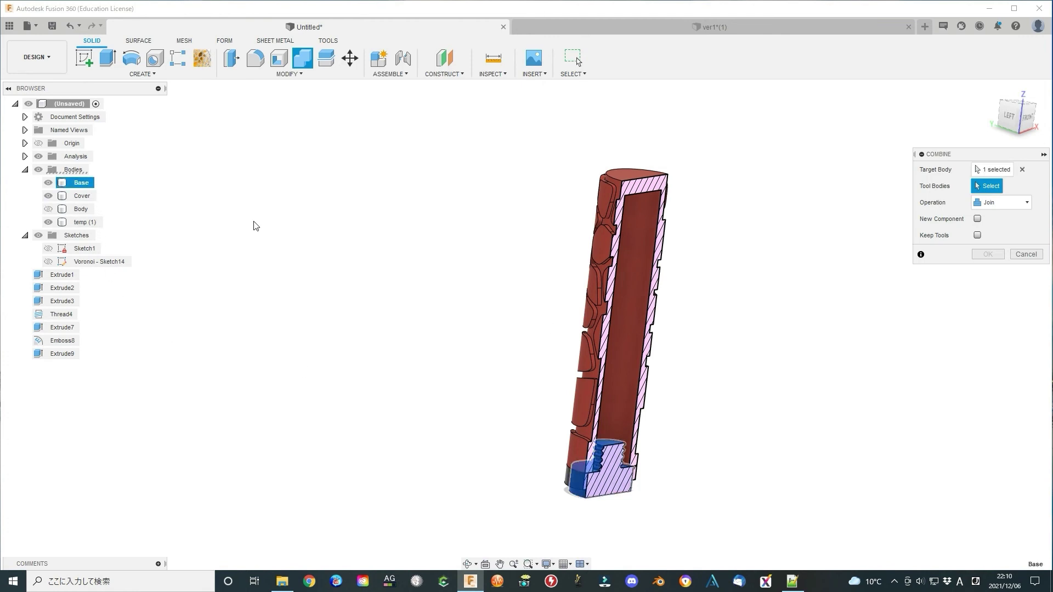
{"action": "left_click", "coordinate": [84, 222]}
{"action": "left_click", "coordinate": [987, 254]}
{"action": "middle_click_drag", "start_coordinate": [841, 368], "coordinate": [801, 423], "text": "shift"}
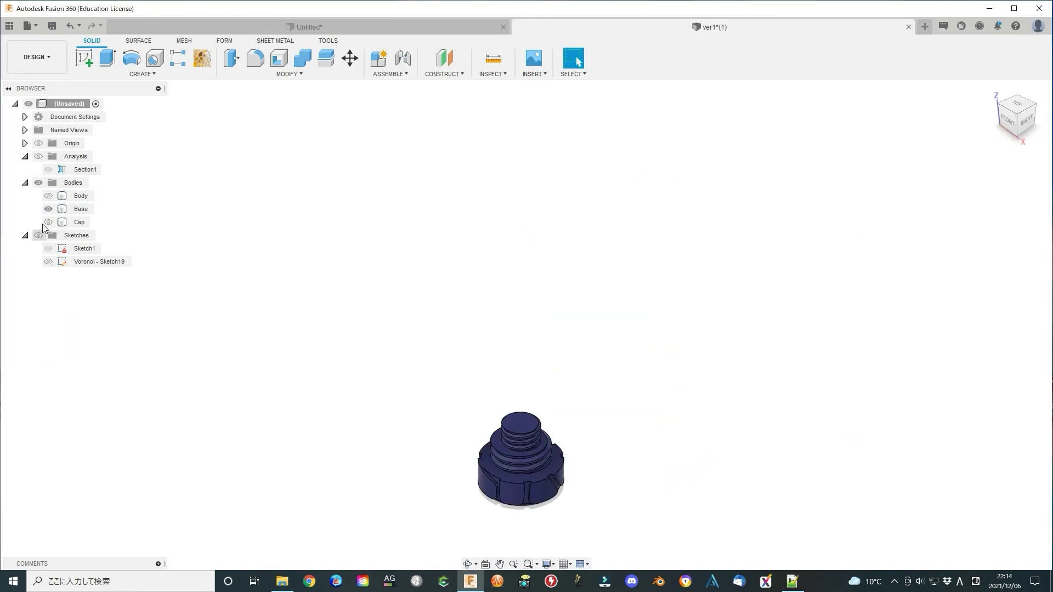
- Show the Body and Cap in the ver1 design and turn on its section analysis to examine the assembled container's interior
{"action": "left_click", "coordinate": [48, 196]}
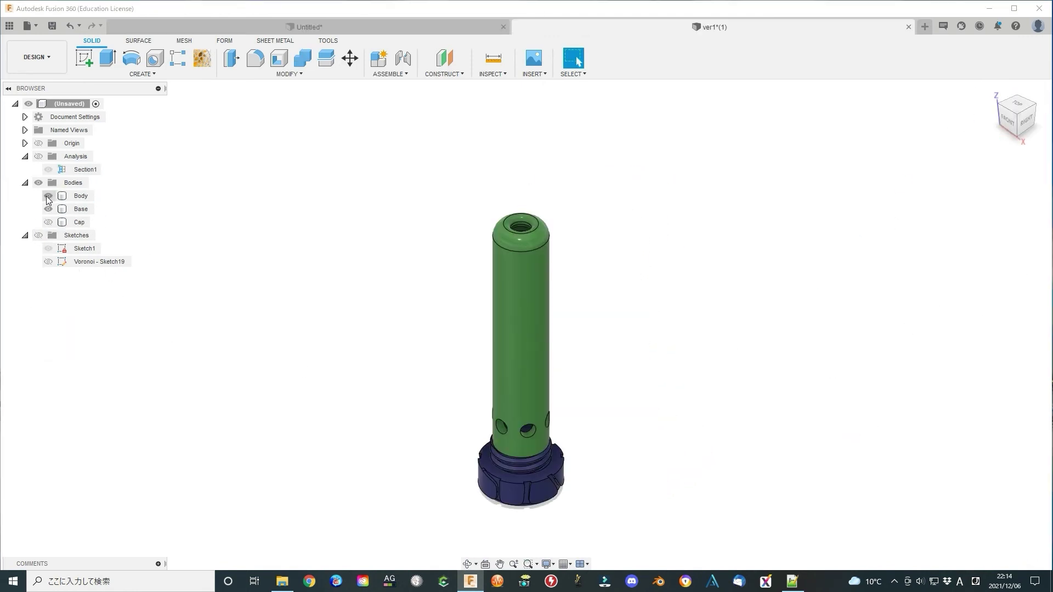
{"action": "left_click", "coordinate": [48, 222]}
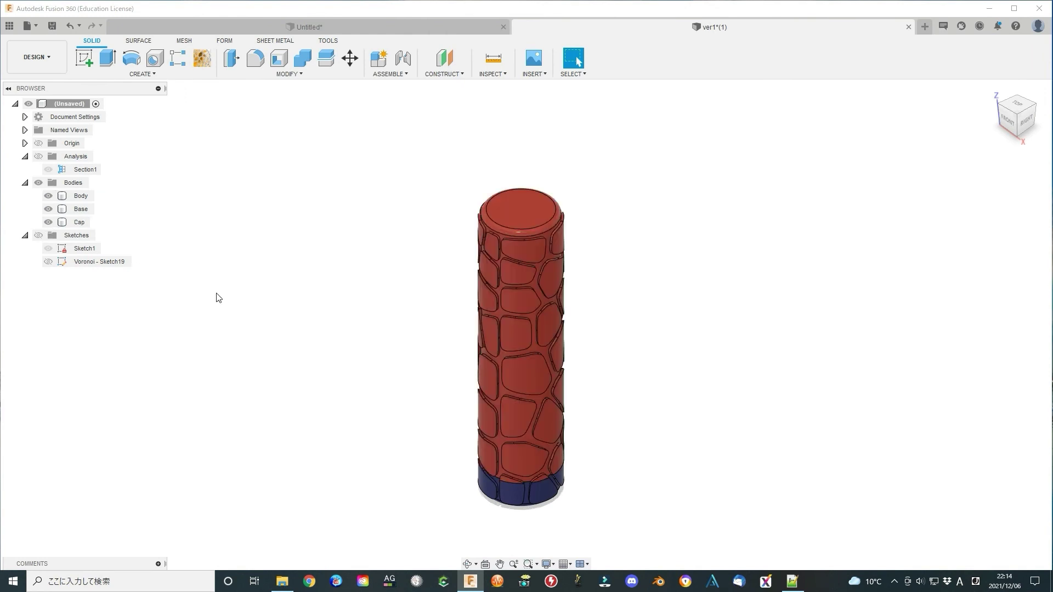
{"action": "mouse_move", "coordinate": [659, 445]}
{"action": "middle_mouse_down", "text": "shift"}
{"action": "mouse_move", "coordinate": [736, 416]}
{"action": "mouse_move", "coordinate": [669, 444]}
{"action": "middle_mouse_up", "text": "shift"}
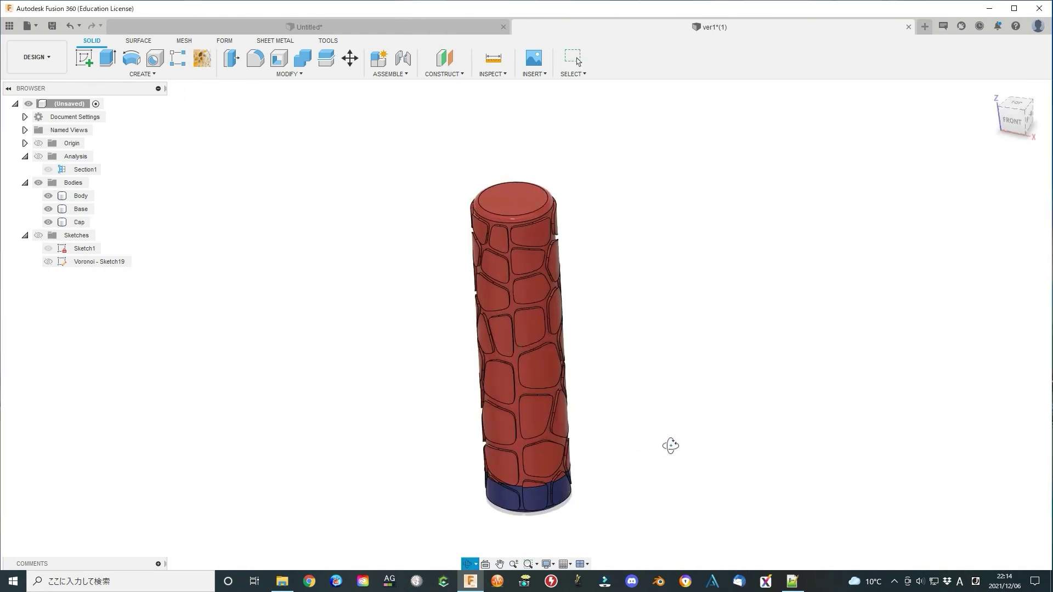
{"action": "left_click", "coordinate": [39, 156]}
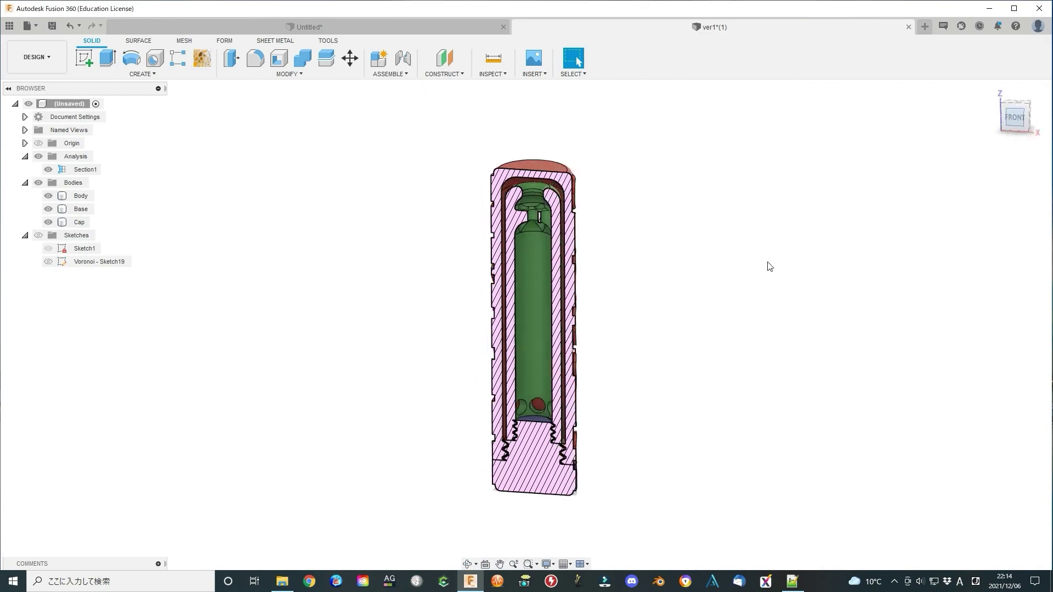